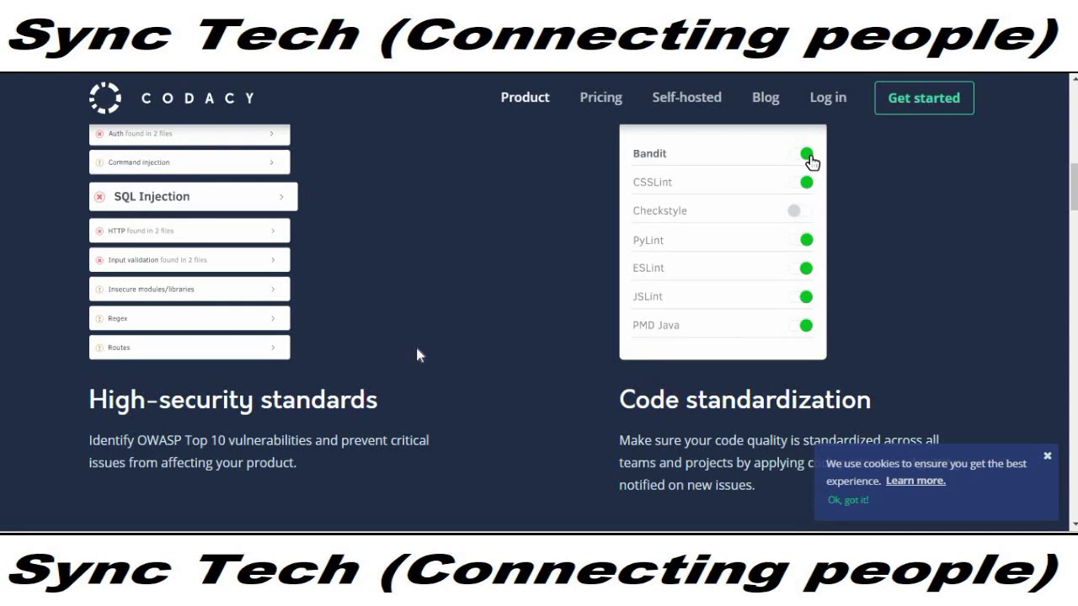
Dismiss the cookie notice and review the security, standardization, customization and workflow features on the product page.
{"action": "left_click", "coordinate": [1047, 456]}
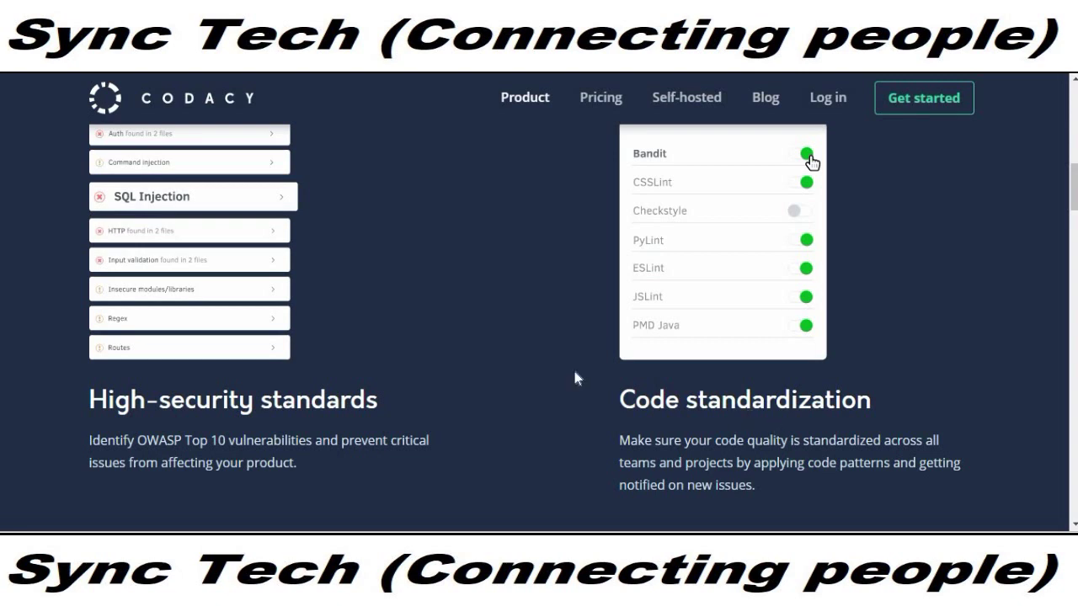
{"action": "scroll", "coordinate": [576, 378], "scroll_direction": "down", "scroll_amount": 3}
{"action": "scroll", "coordinate": [576, 378], "scroll_direction": "down", "scroll_amount": 2}
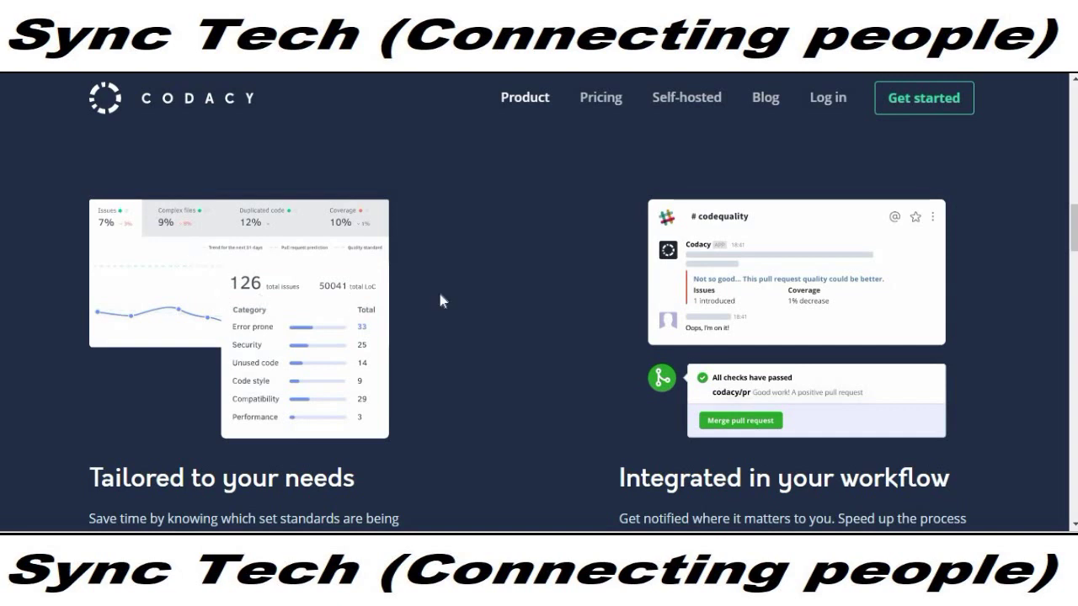
{"action": "scroll", "coordinate": [484, 307], "scroll_direction": "down", "scroll_amount": 2}
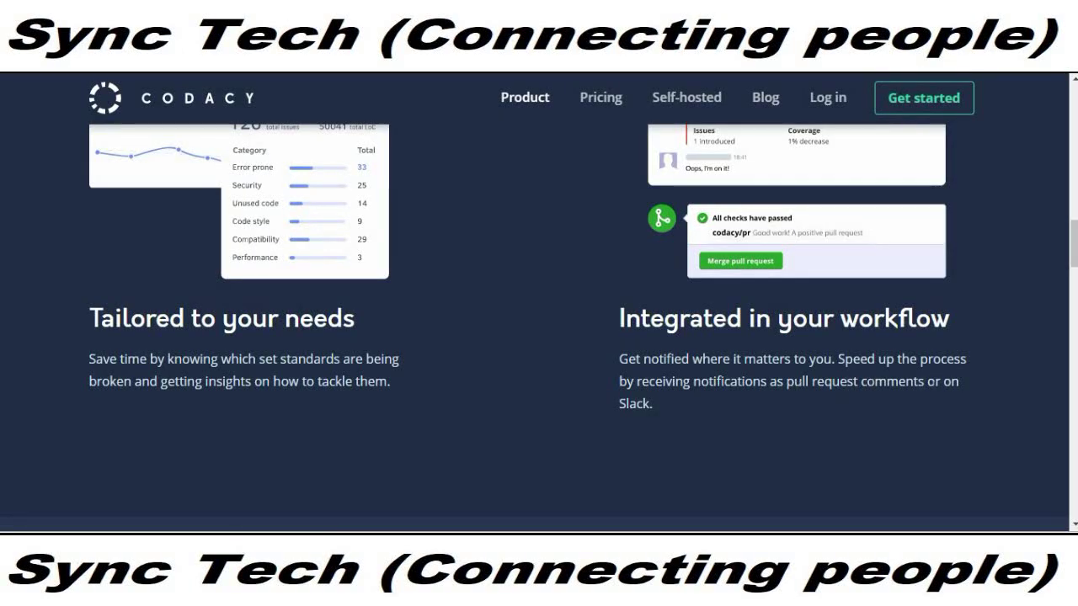
{"action": "scroll", "coordinate": [523, 395], "scroll_direction": "up", "scroll_amount": 4}
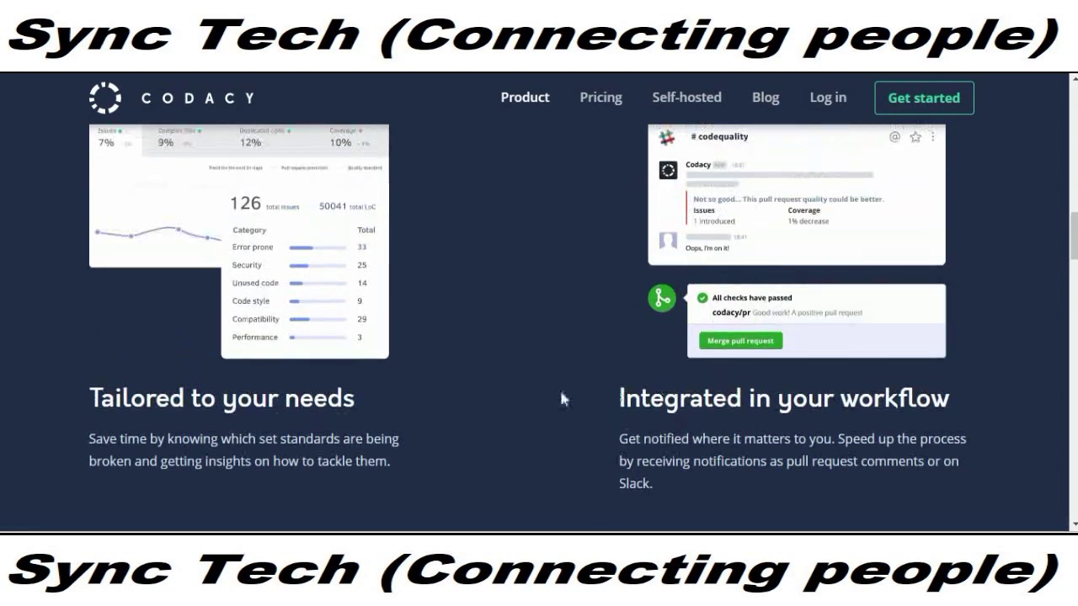
{"action": "scroll", "coordinate": [523, 400], "scroll_direction": "up", "scroll_amount": 10}
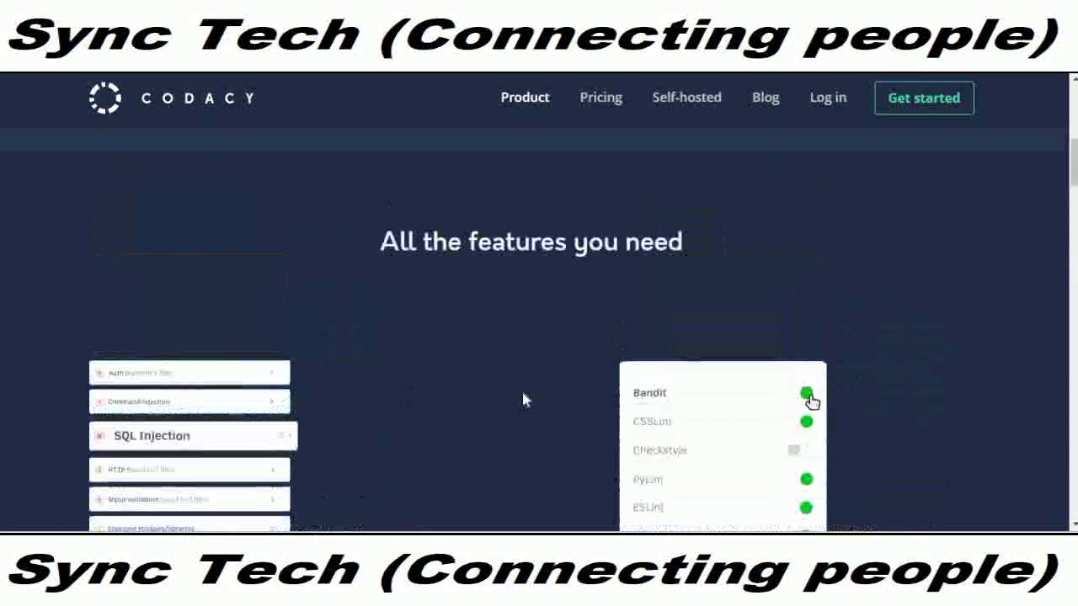
{"action": "scroll", "coordinate": [523, 400], "scroll_direction": "up", "scroll_amount": 1}
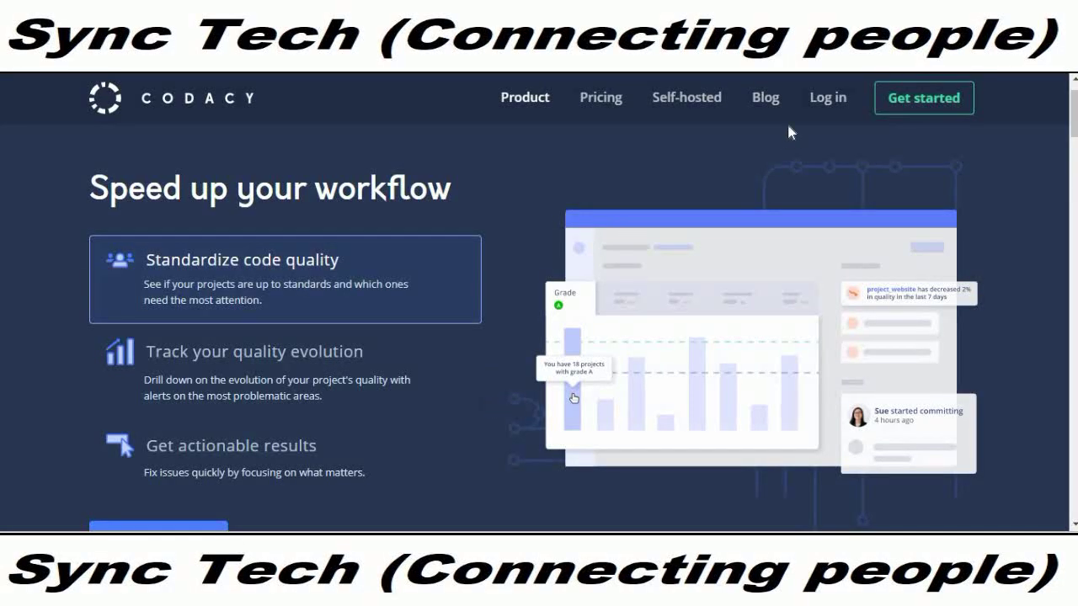
Log in with the GitHub account and open the spring-boot-examples repository from the repository list.
{"action": "left_click", "coordinate": [830, 100]}
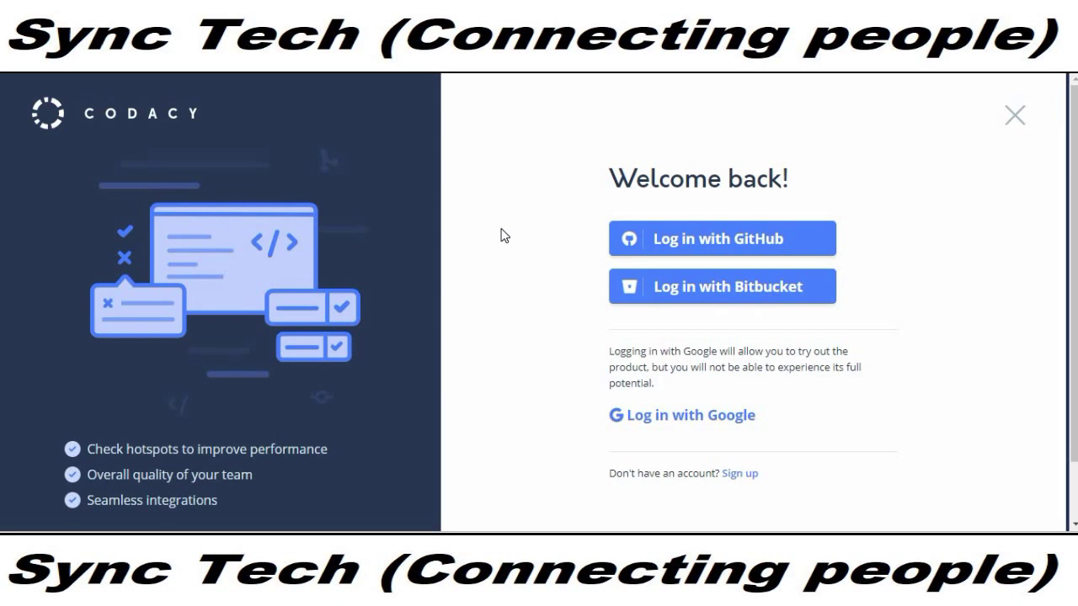
{"action": "left_click", "coordinate": [741, 245]}
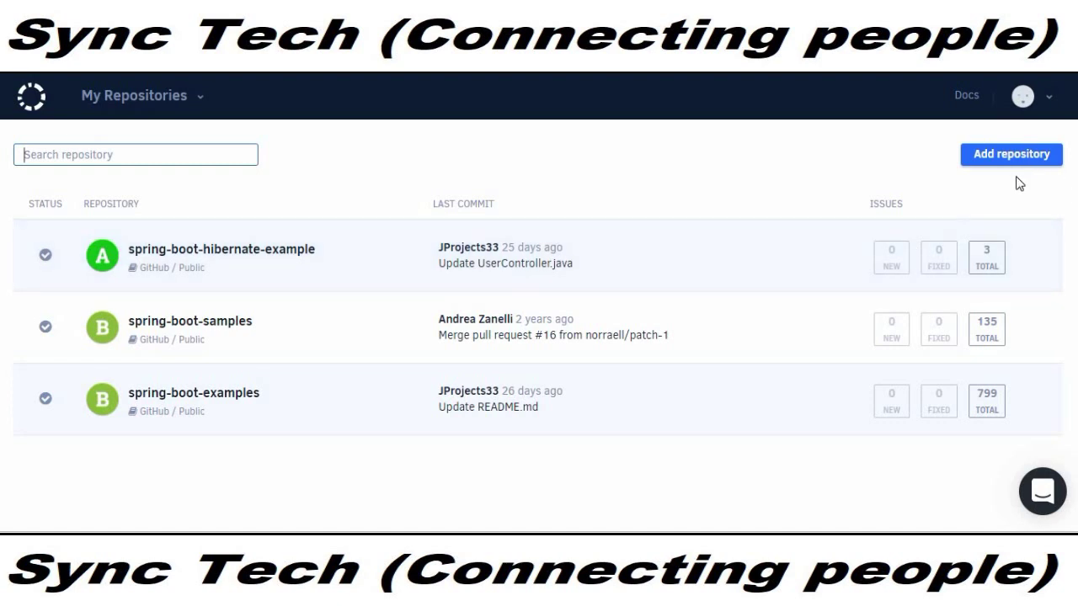
{"action": "left_click", "coordinate": [284, 263]}
{"action": "left_click", "coordinate": [987, 159]}
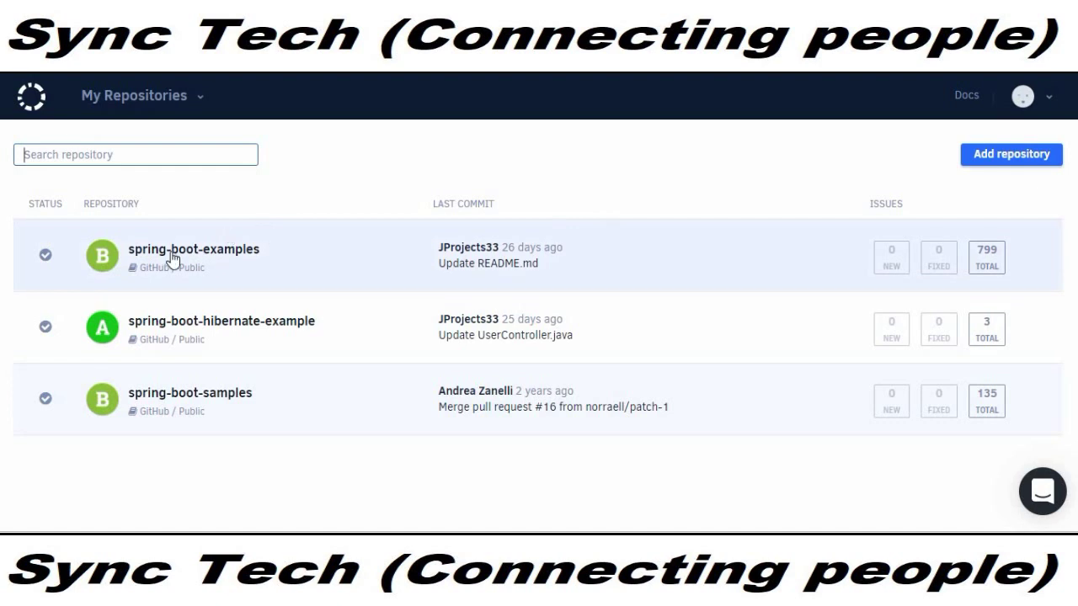
{"action": "left_click", "coordinate": [208, 257]}
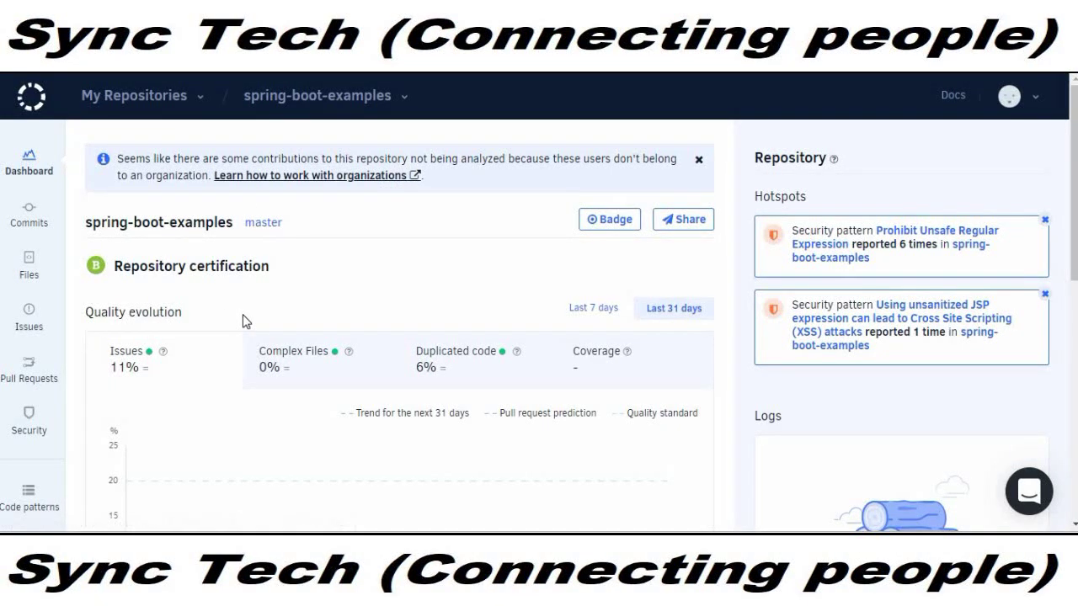
Look through the repository's quality evolution charts for duplicated code, coverage and issues.
{"action": "scroll", "coordinate": [243, 321], "scroll_direction": "down", "scroll_amount": 3}
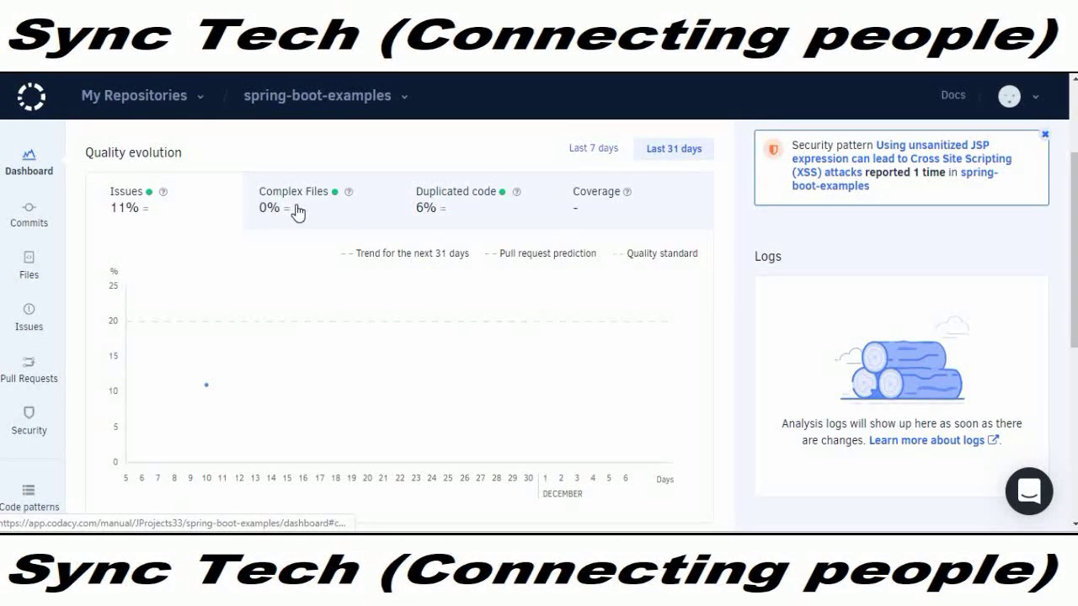
{"action": "left_click", "coordinate": [467, 215]}
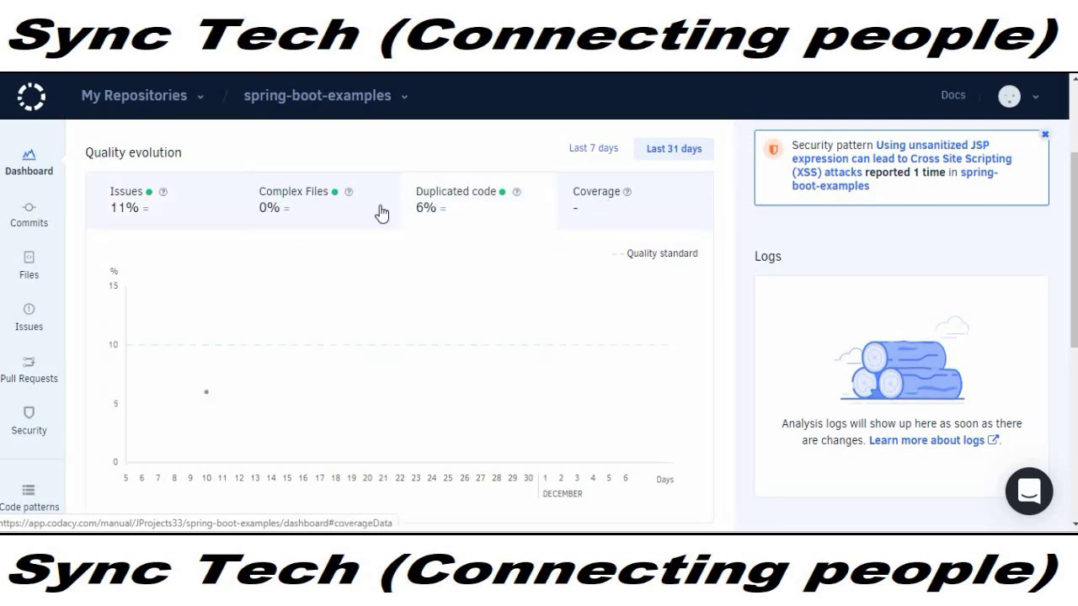
{"action": "left_click", "coordinate": [630, 220]}
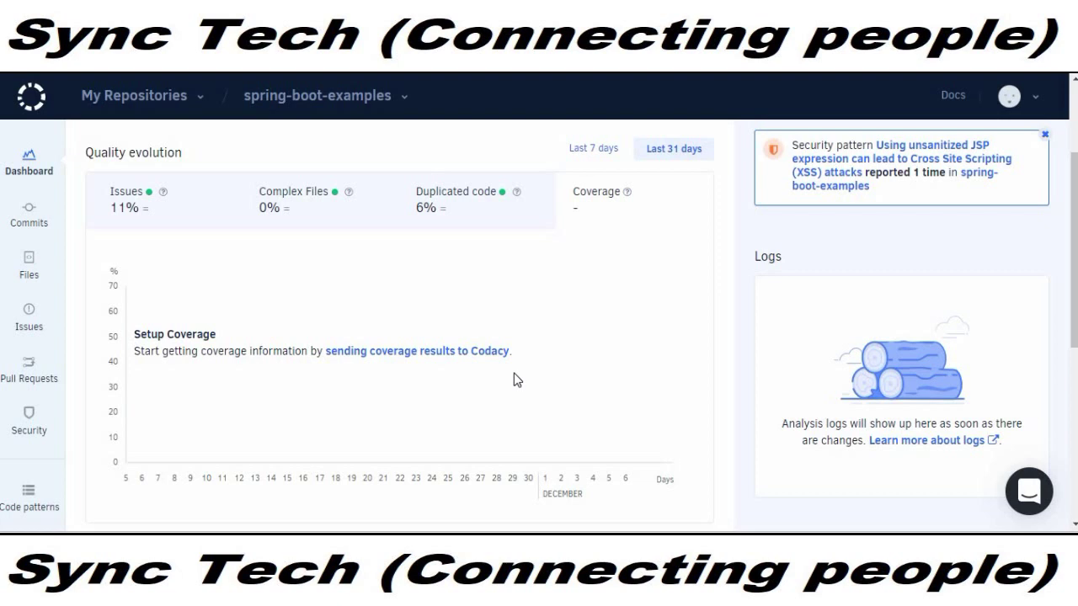
{"action": "left_click", "coordinate": [174, 206]}
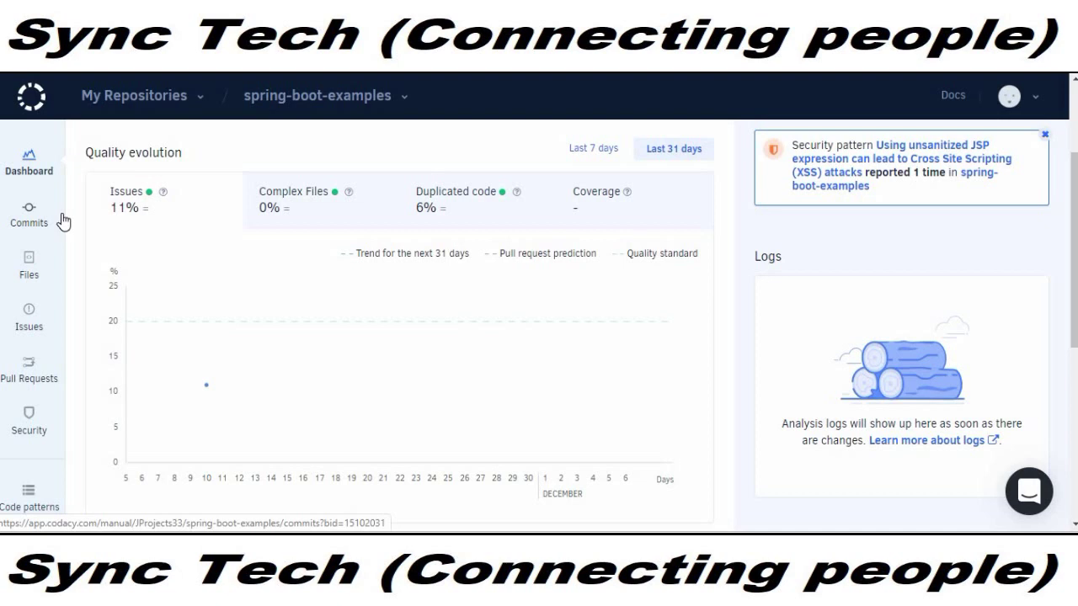
Examine the issues breakdown by category in the dashboard of the spring-boot-examples repository.
{"action": "scroll", "coordinate": [279, 289], "scroll_direction": "down", "scroll_amount": 1}
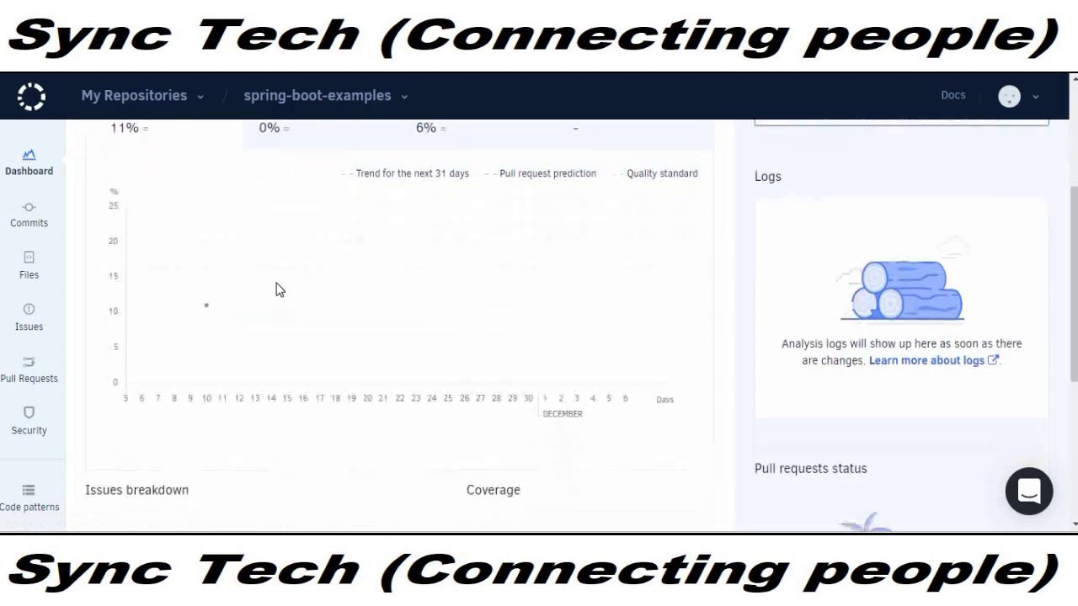
{"action": "scroll", "coordinate": [279, 289], "scroll_direction": "down", "scroll_amount": 1}
{"action": "scroll", "coordinate": [280, 290], "scroll_direction": "down", "scroll_amount": 2}
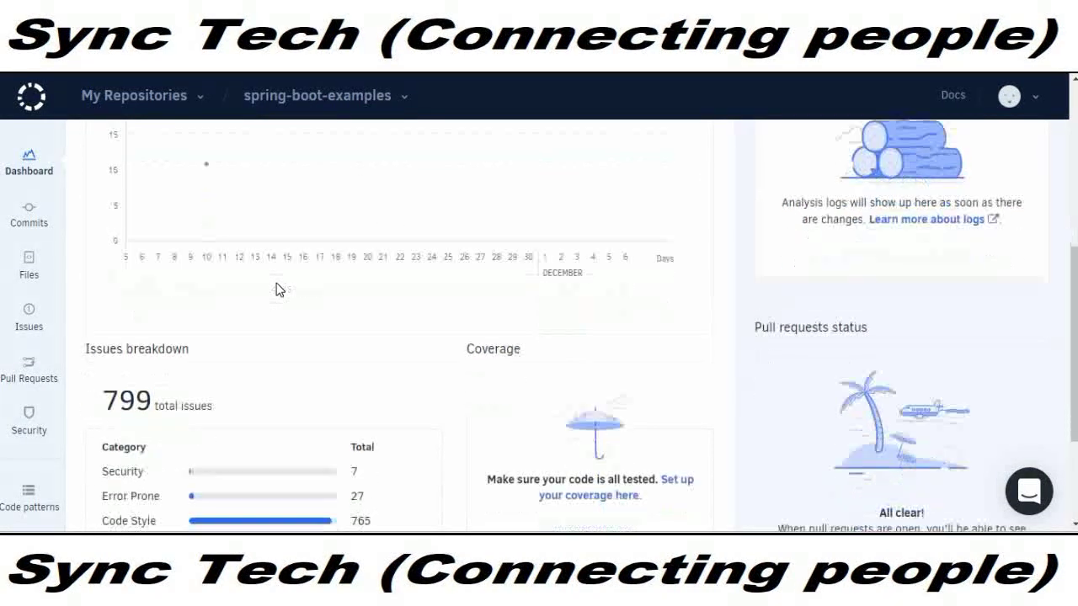
{"action": "scroll", "coordinate": [280, 290], "scroll_direction": "down", "scroll_amount": 1}
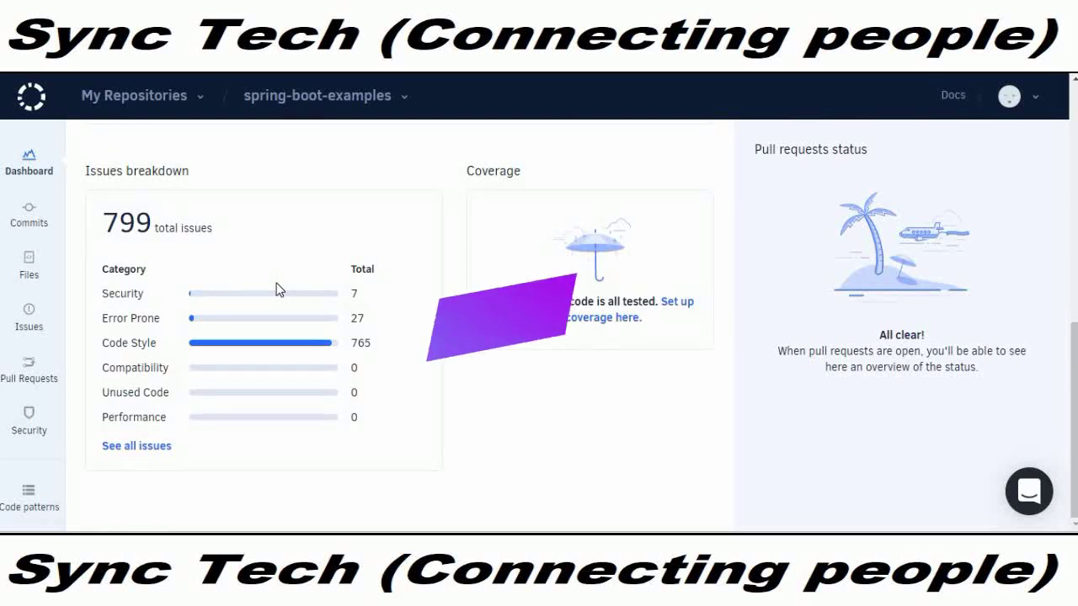
{"action": "scroll", "coordinate": [279, 290], "scroll_direction": "up", "scroll_amount": 3}
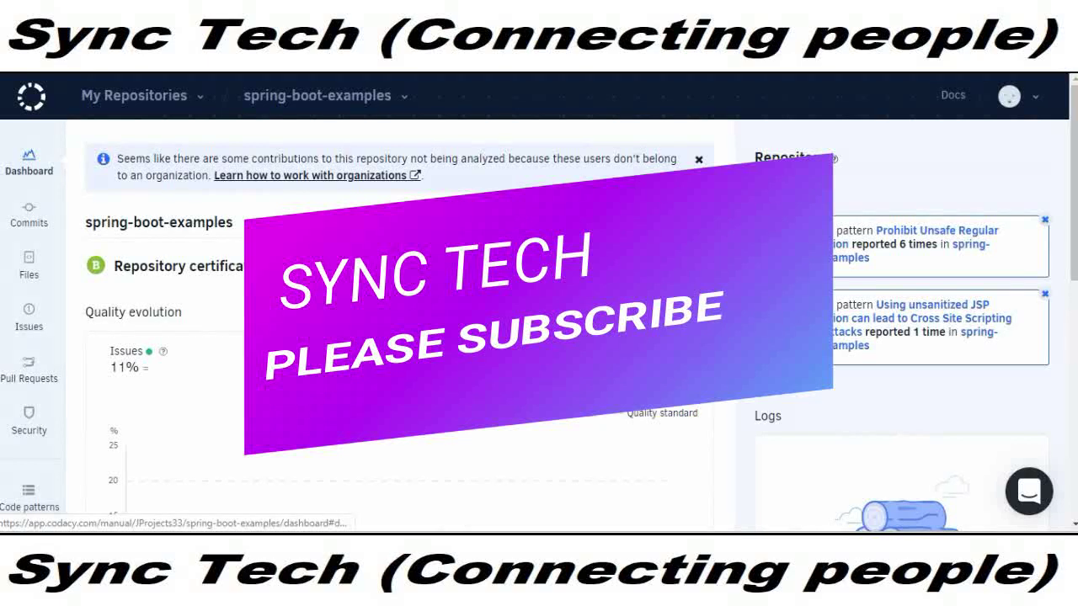
{"action": "scroll", "coordinate": [448, 351], "scroll_direction": "down", "scroll_amount": 5}
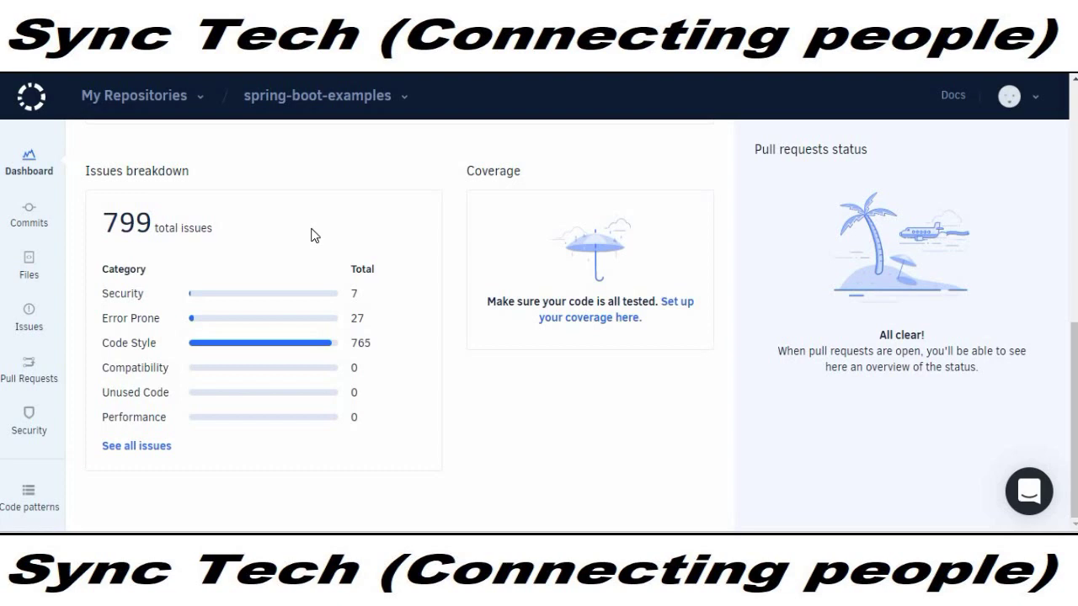
Open the repository's test coverage setup instructions and read through all four stages.
{"action": "left_click", "coordinate": [675, 304]}
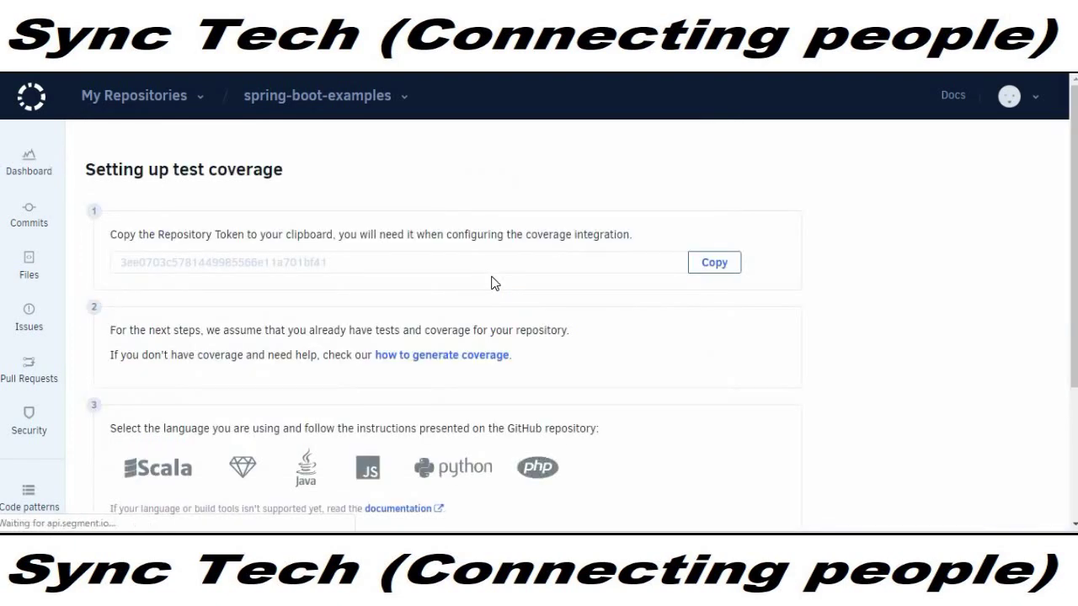
{"action": "scroll", "coordinate": [568, 328], "scroll_direction": "down", "scroll_amount": 1}
{"action": "scroll", "coordinate": [568, 330], "scroll_direction": "up", "scroll_amount": 1}
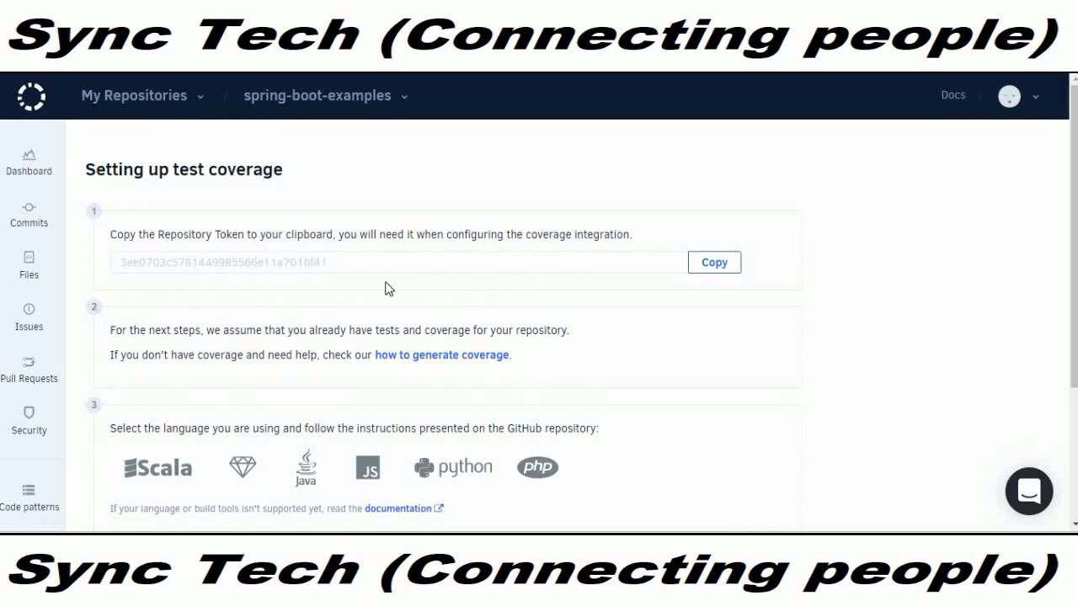
{"action": "scroll", "coordinate": [379, 271], "scroll_direction": "down", "scroll_amount": 2}
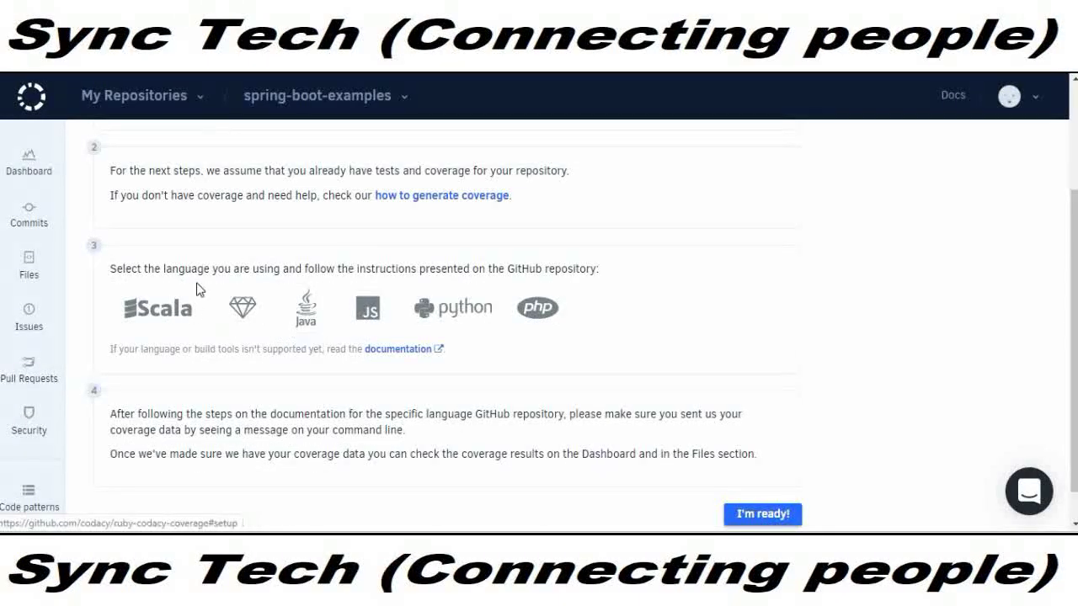
{"action": "scroll", "coordinate": [491, 361], "scroll_direction": "down", "scroll_amount": 1}
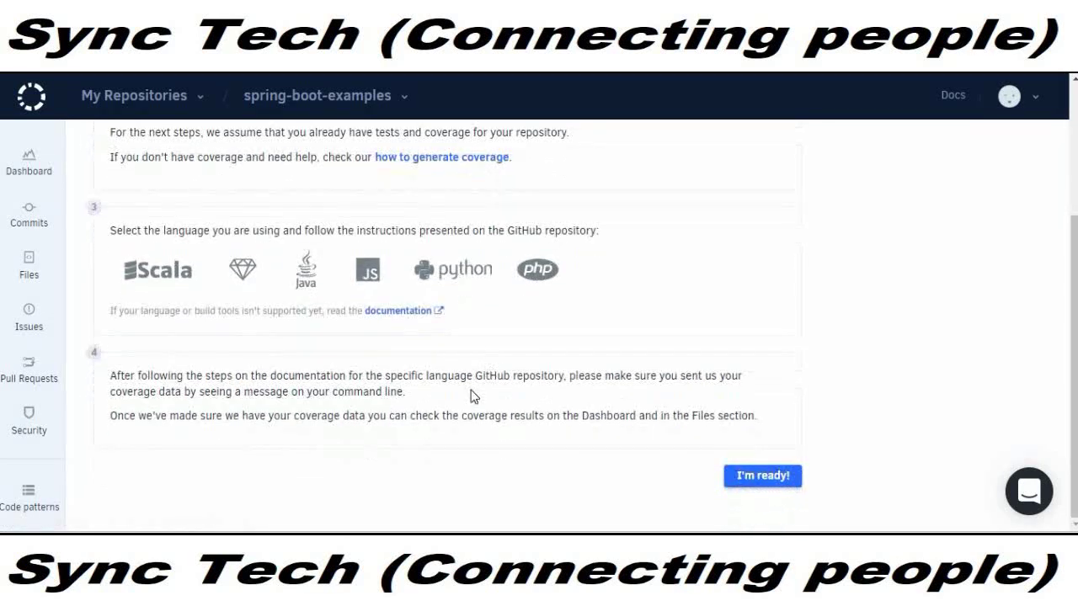
{"action": "scroll", "coordinate": [236, 340], "scroll_direction": "up", "scroll_amount": 3}
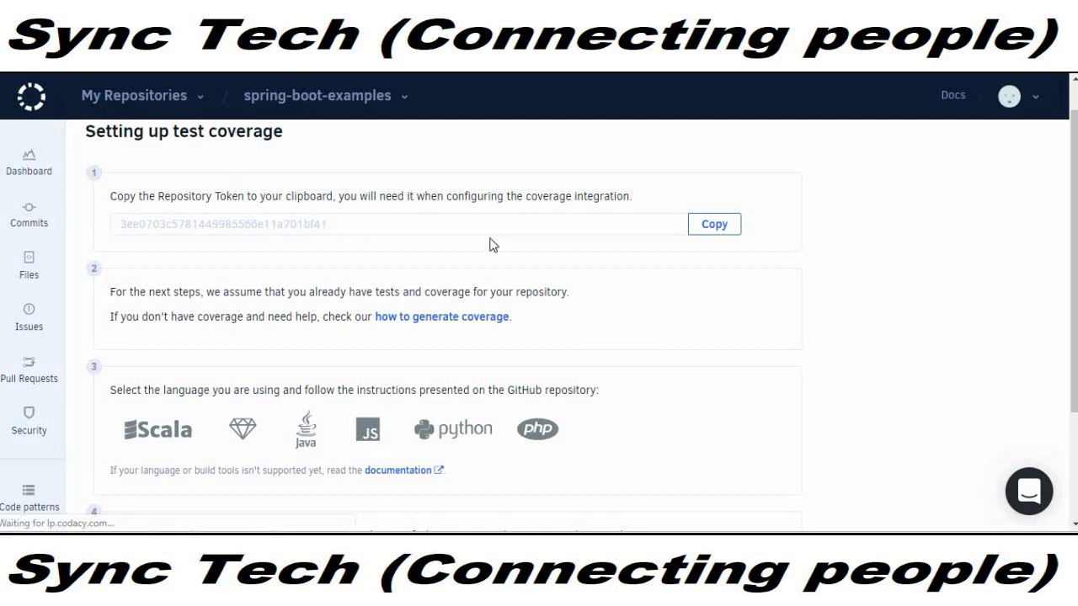
Review the pull requests status, hotspots and logs on the repository dashboard, and open the Codacy quality badge details.
{"action": "scroll", "coordinate": [551, 256], "scroll_direction": "down", "scroll_amount": 5}
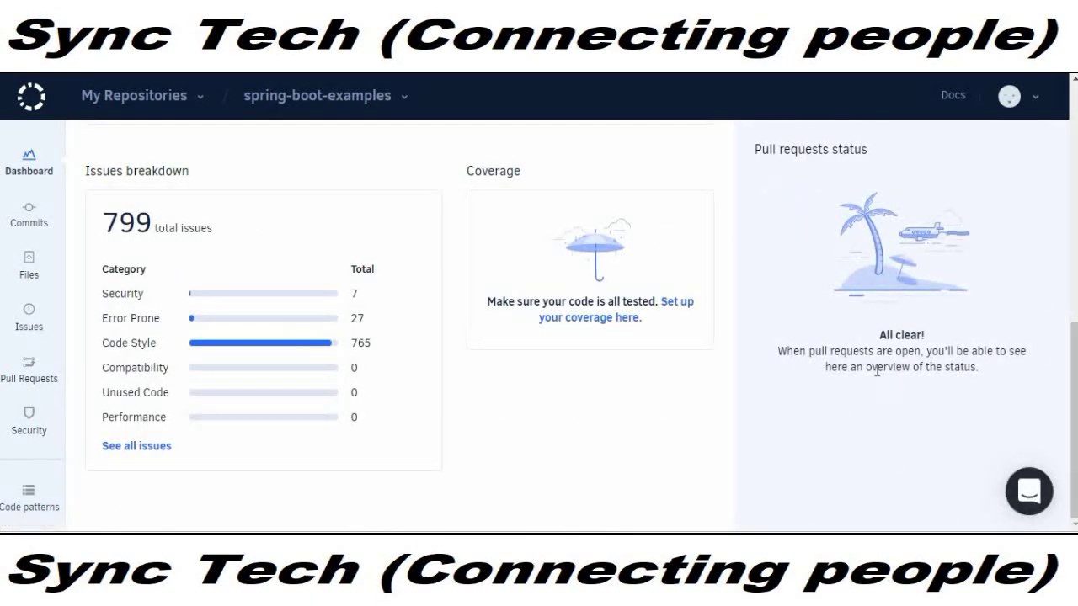
{"action": "scroll", "coordinate": [876, 371], "scroll_direction": "up", "scroll_amount": 3}
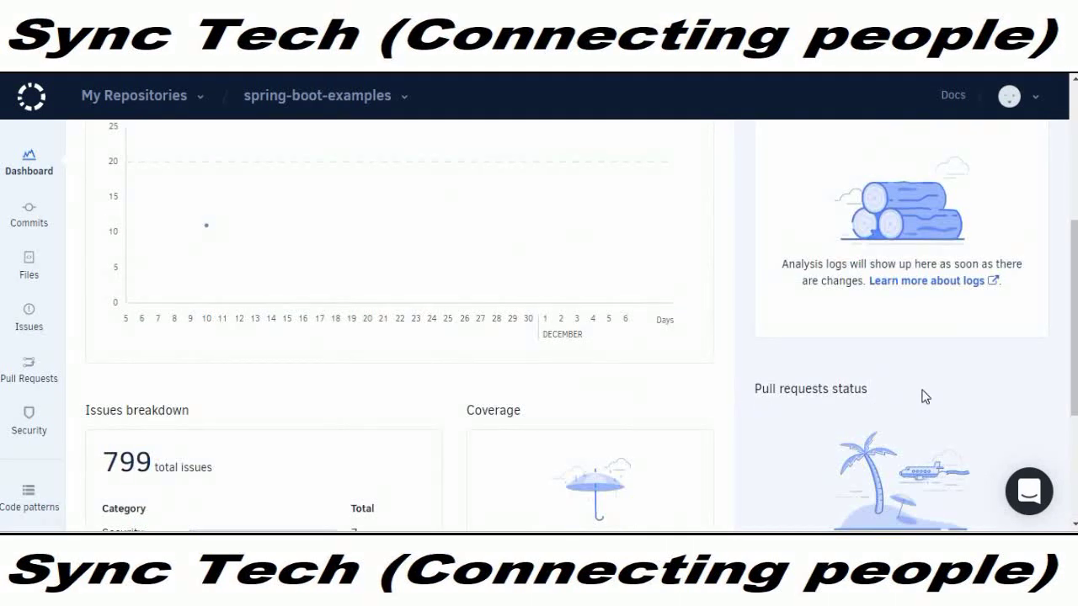
{"action": "scroll", "coordinate": [850, 425], "scroll_direction": "down", "scroll_amount": 3}
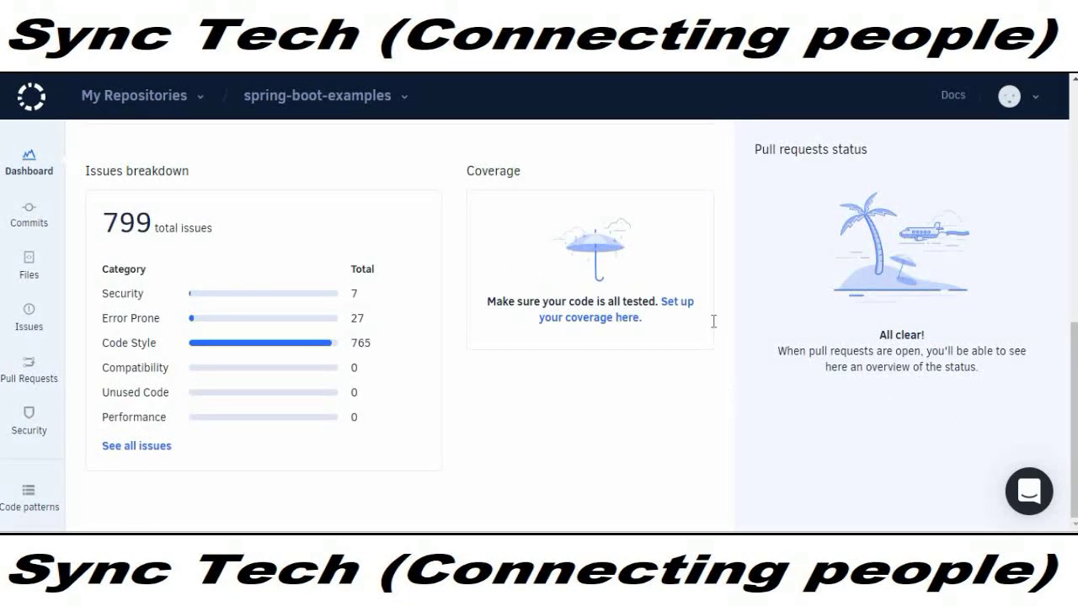
{"action": "scroll", "coordinate": [927, 354], "scroll_direction": "up", "scroll_amount": 5}
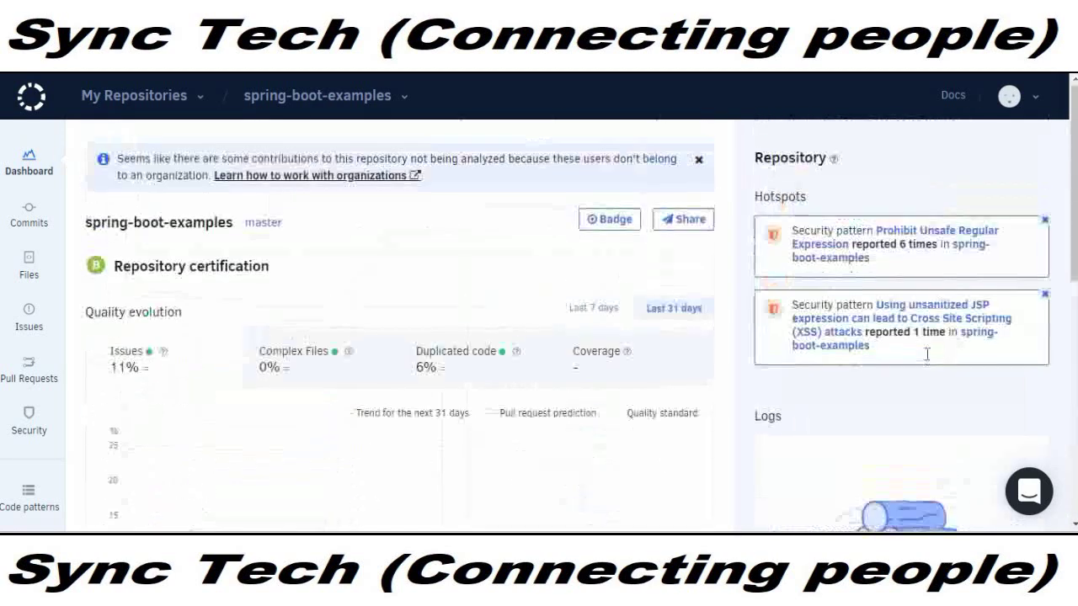
{"action": "scroll", "coordinate": [838, 453], "scroll_direction": "down", "scroll_amount": 1}
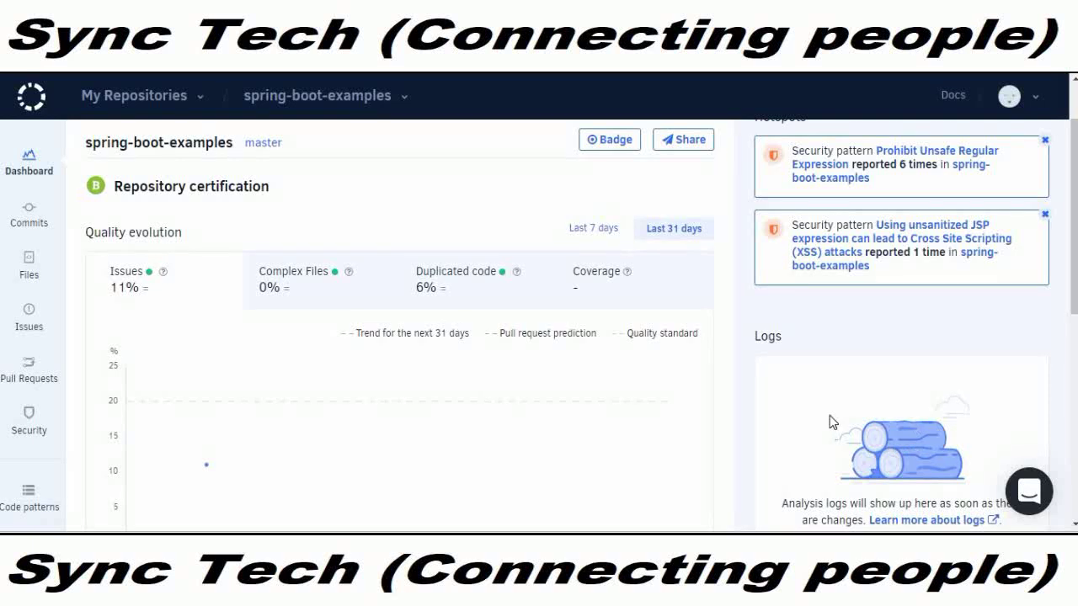
{"action": "scroll", "coordinate": [929, 436], "scroll_direction": "up", "scroll_amount": 1}
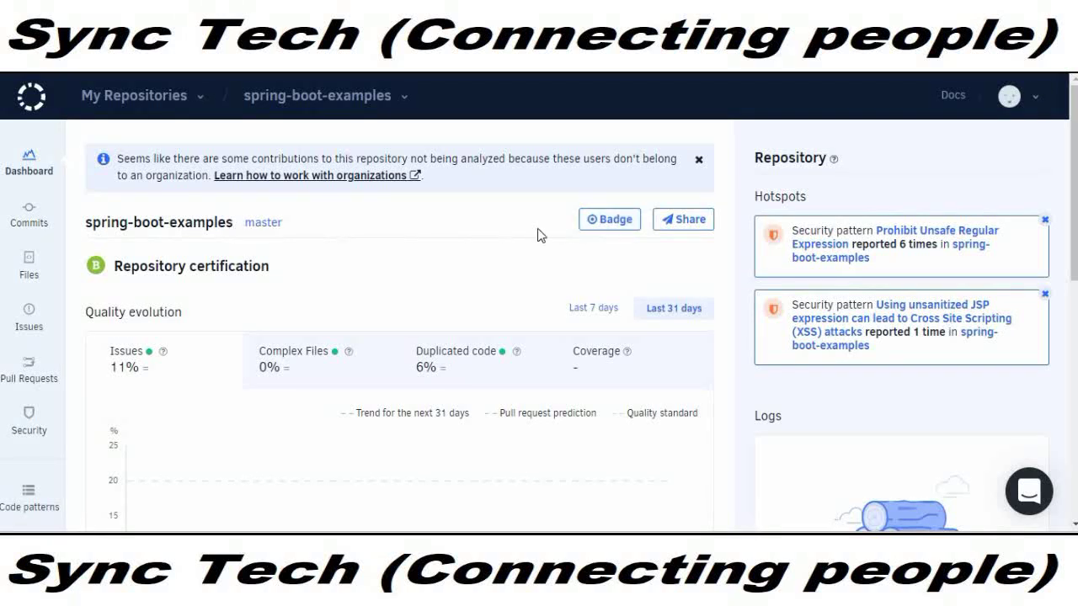
{"action": "left_click", "coordinate": [600, 220]}
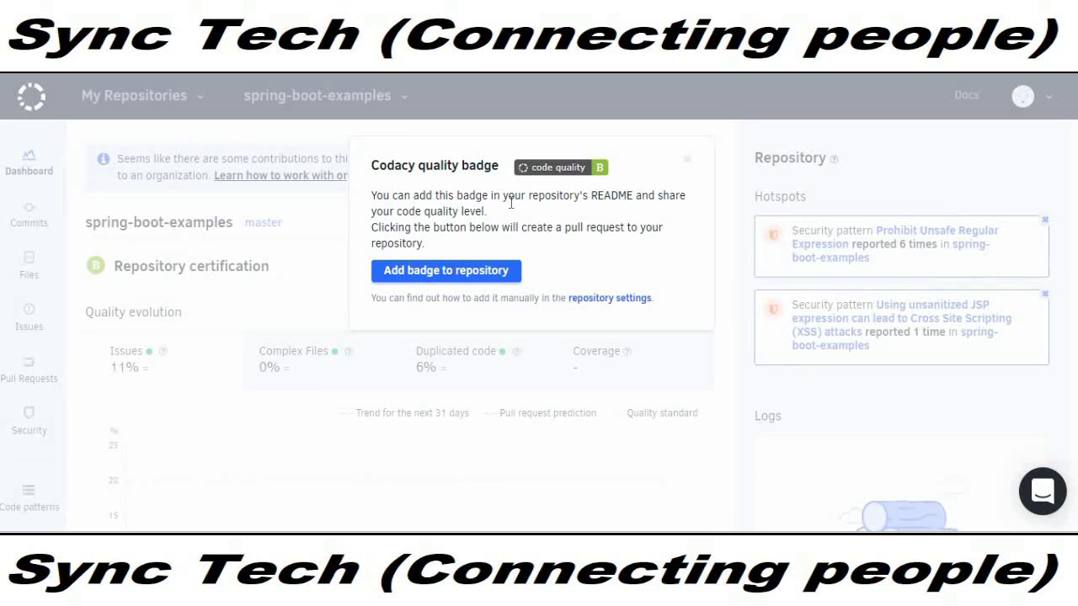
Open the most recent master commit, 8318176, from the commit list and inspect its fixed issues.
{"action": "left_click", "coordinate": [29, 219]}
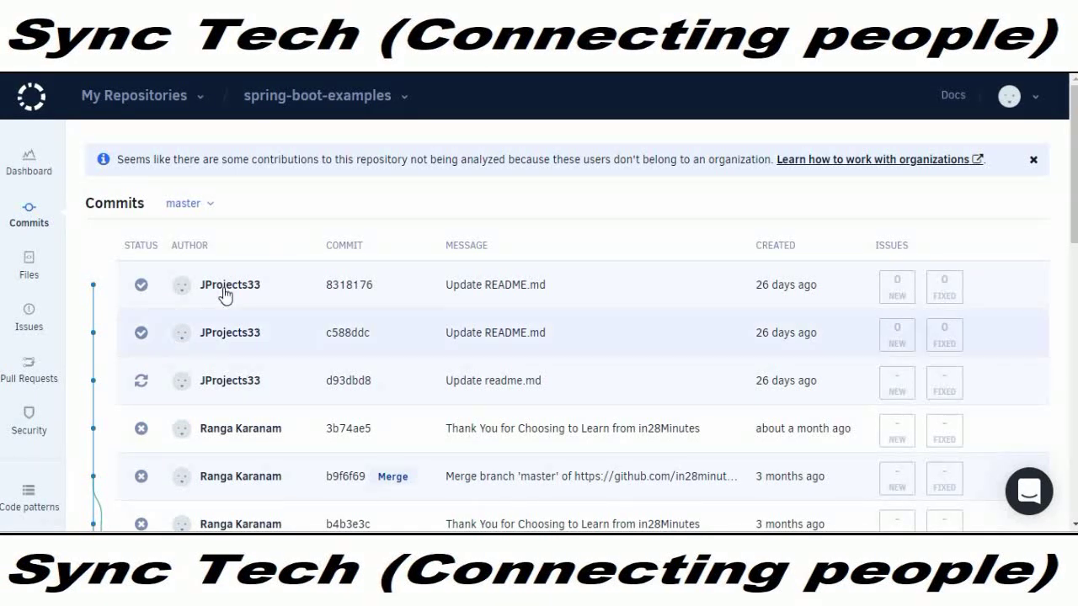
{"action": "left_click", "coordinate": [348, 246]}
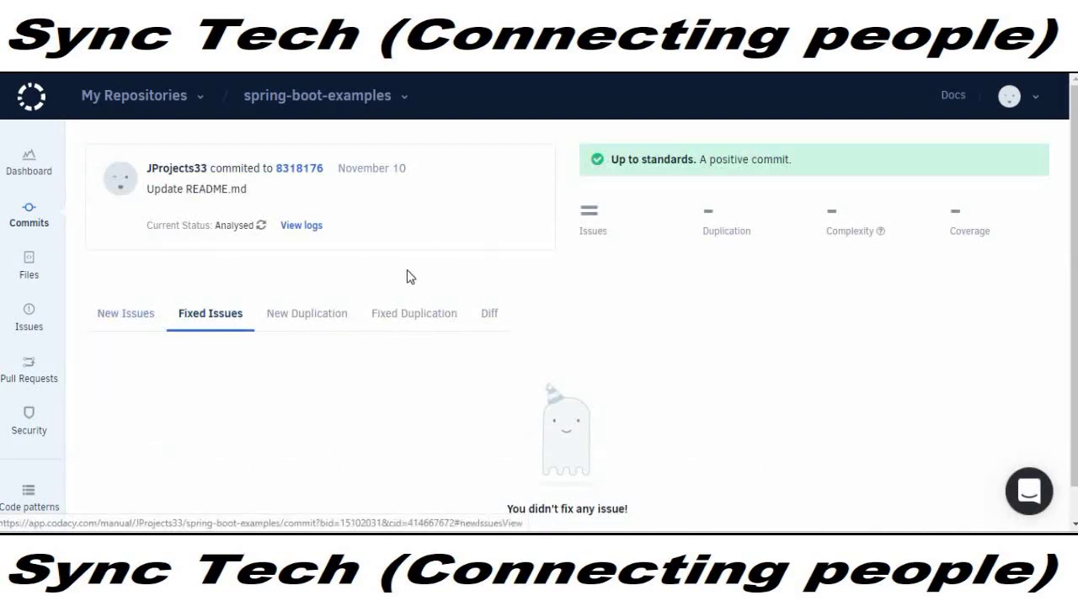
{"action": "scroll", "coordinate": [137, 285], "scroll_direction": "down", "scroll_amount": 1}
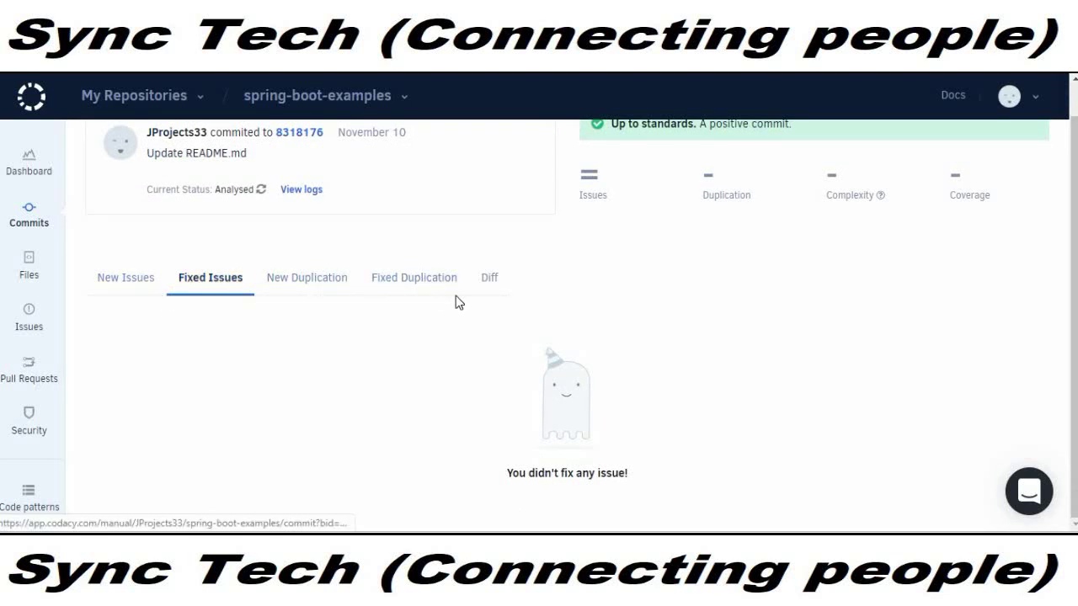
{"action": "scroll", "coordinate": [457, 300], "scroll_direction": "up", "scroll_amount": 1}
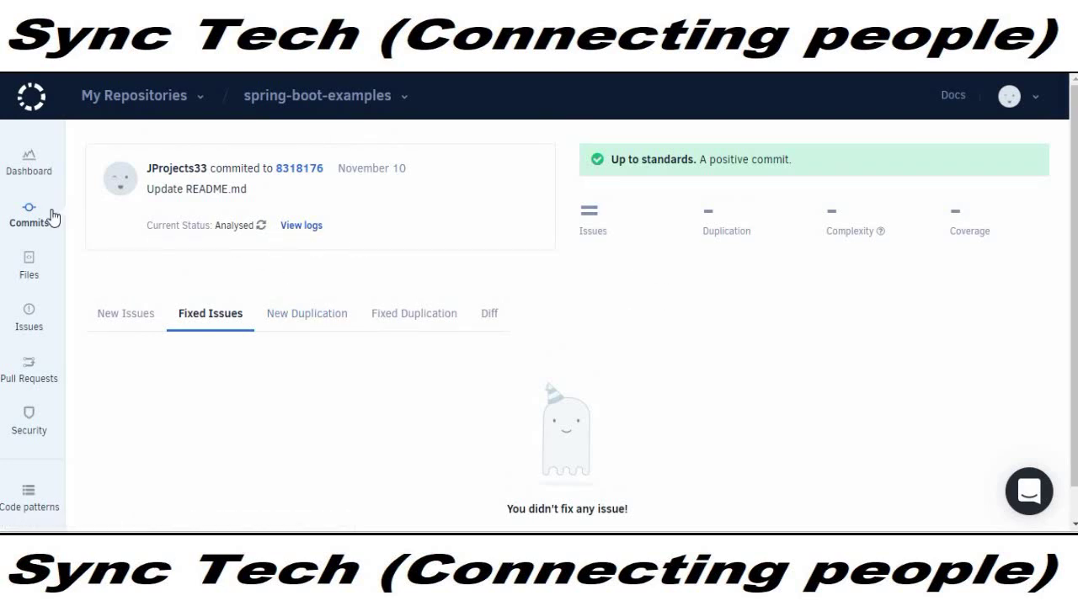
Open the repository's file list for master and examine the grades, issues, duplication and complexity of the listed files.
{"action": "left_click", "coordinate": [33, 266]}
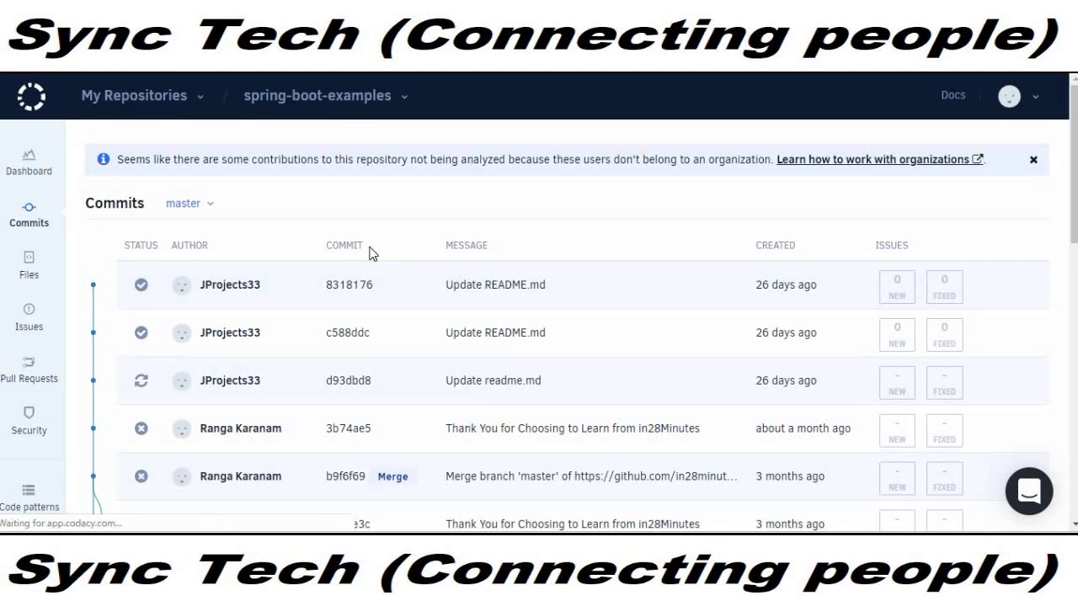
{"action": "scroll", "coordinate": [422, 274], "scroll_direction": "down", "scroll_amount": 2}
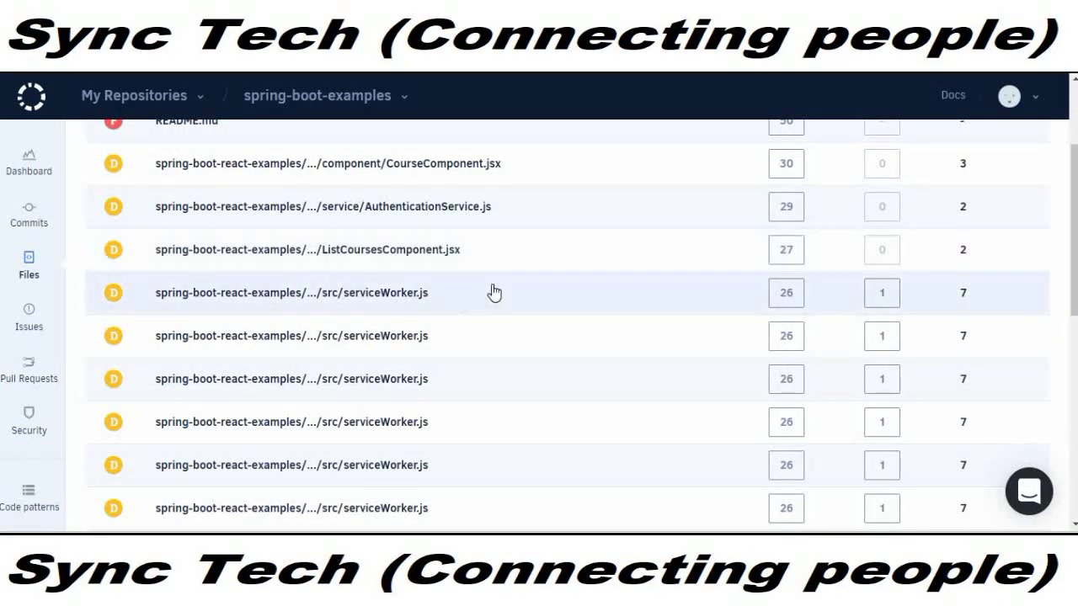
{"action": "scroll", "coordinate": [494, 291], "scroll_direction": "up", "scroll_amount": 2}
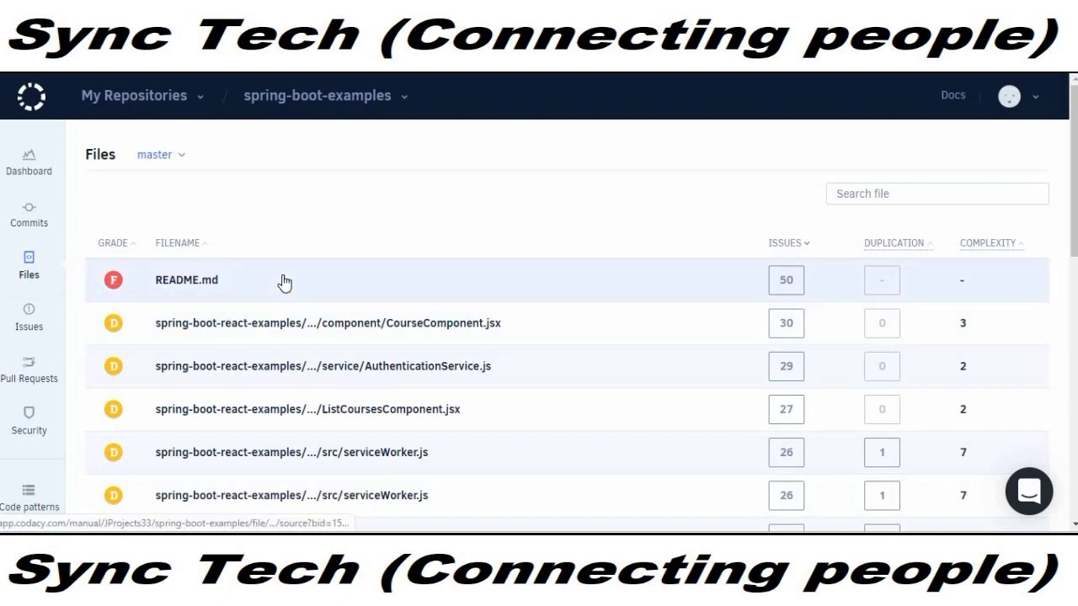
{"action": "scroll", "coordinate": [284, 282], "scroll_direction": "down", "scroll_amount": 1}
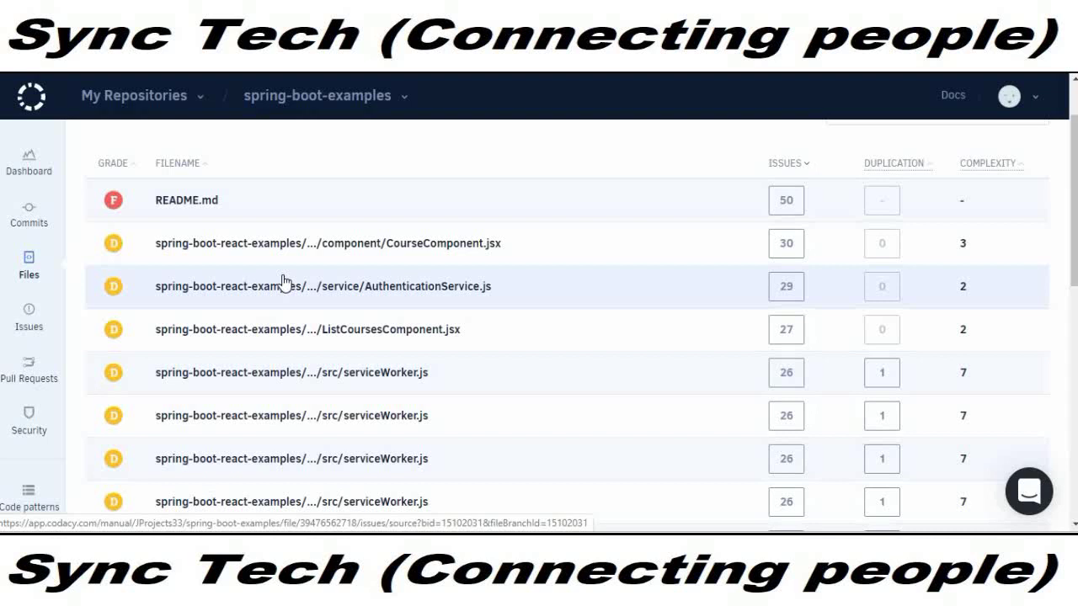
{"action": "scroll", "coordinate": [320, 438], "scroll_direction": "down", "scroll_amount": 10}
{"action": "scroll", "coordinate": [329, 424], "scroll_direction": "down", "scroll_amount": 2}
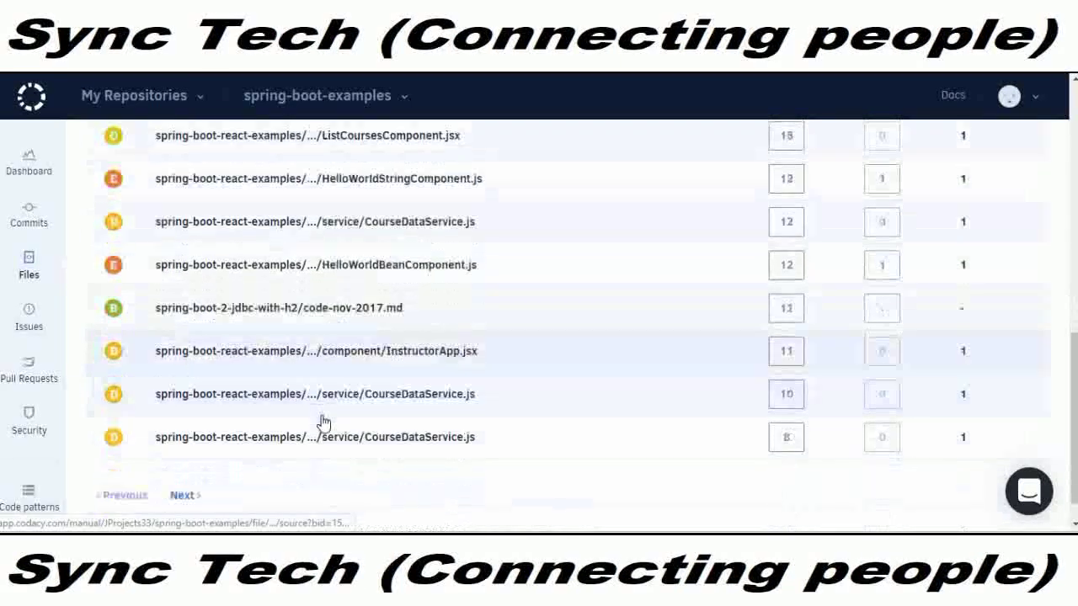
{"action": "scroll", "coordinate": [312, 426], "scroll_direction": "up", "scroll_amount": 2}
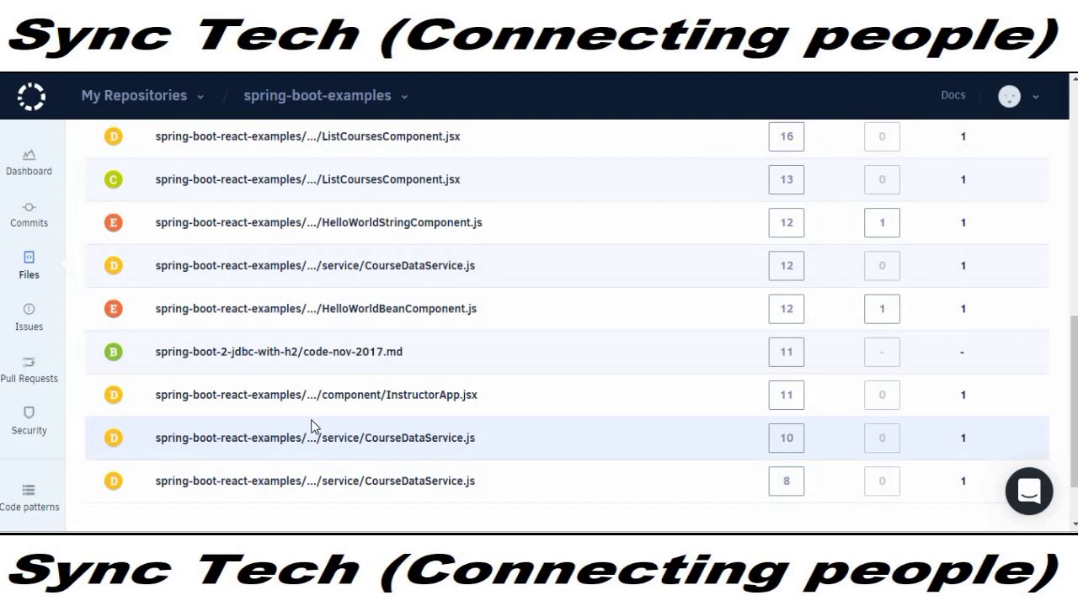
{"action": "scroll", "coordinate": [376, 454], "scroll_direction": "up", "scroll_amount": 10}
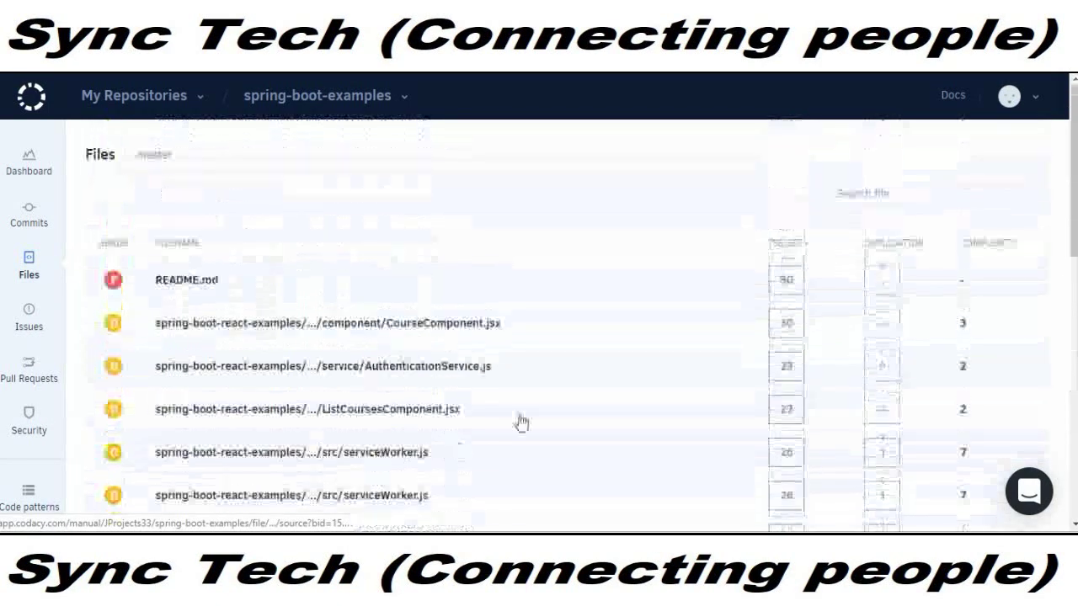
Open the repository's current issues and review the available language, category, level and pattern filter options.
{"action": "left_click", "coordinate": [29, 314]}
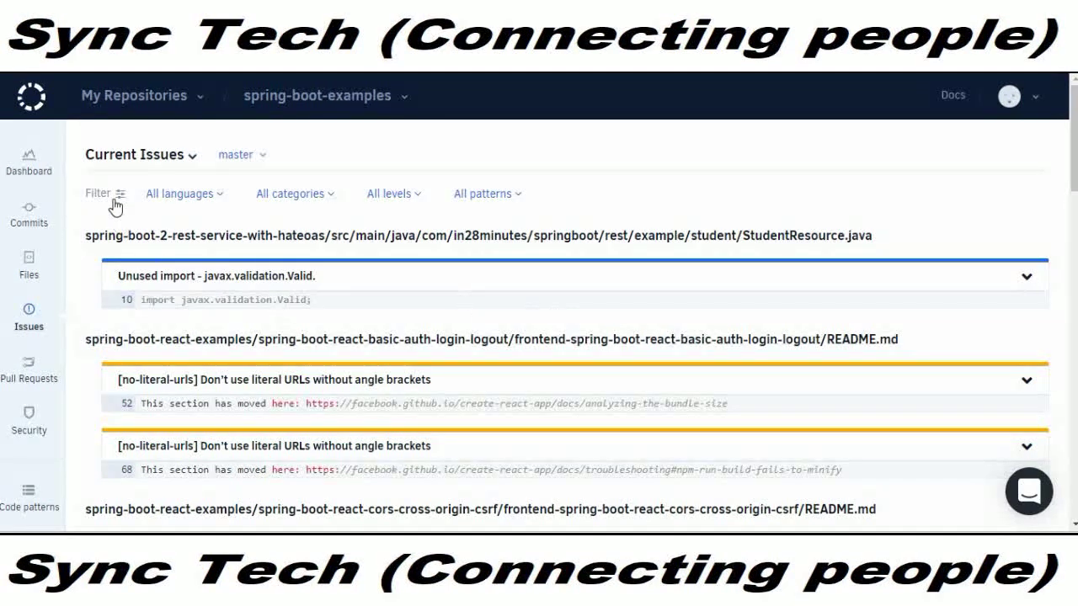
{"action": "left_click", "coordinate": [215, 201]}
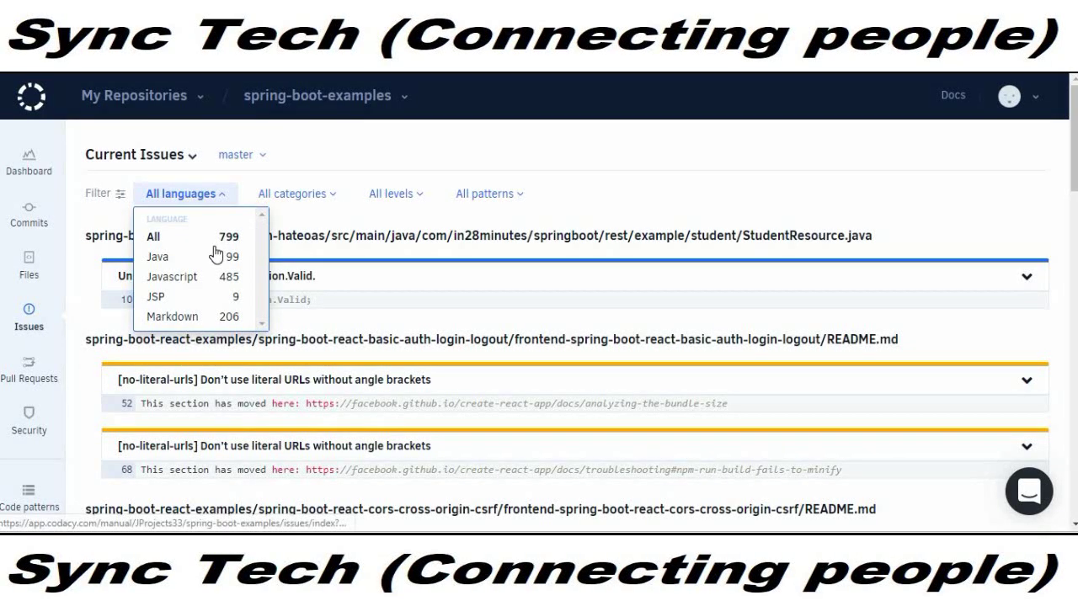
{"action": "left_click", "coordinate": [299, 195]}
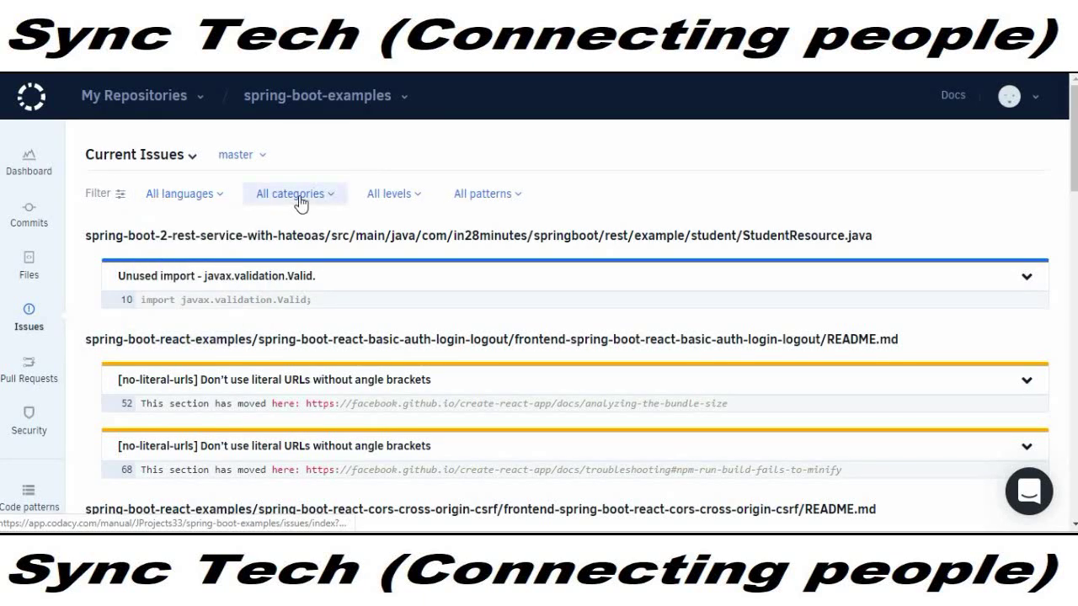
{"action": "left_click", "coordinate": [297, 198]}
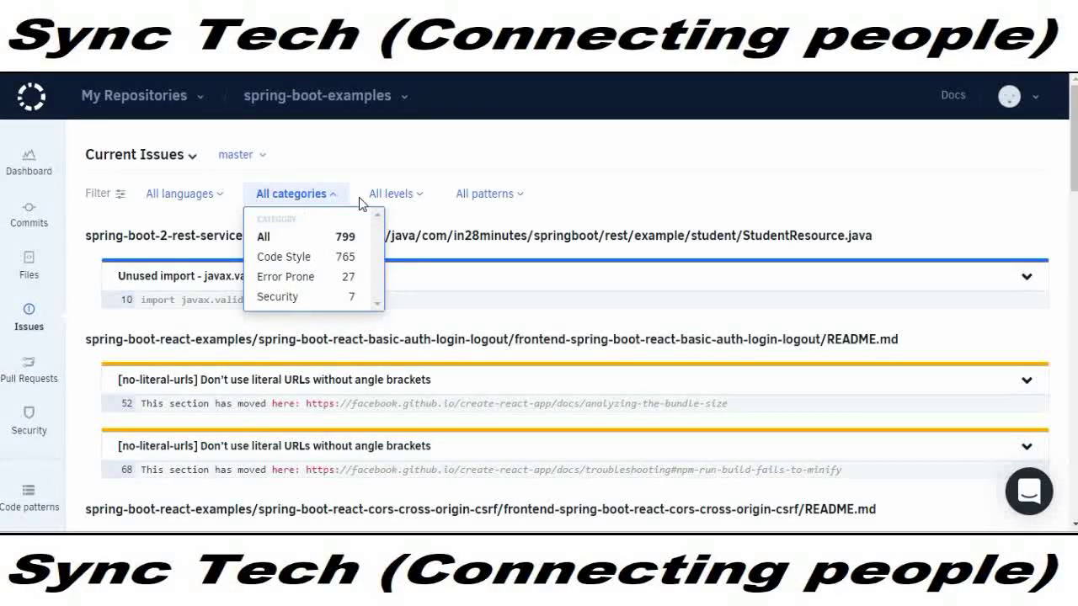
{"action": "left_click", "coordinate": [403, 196]}
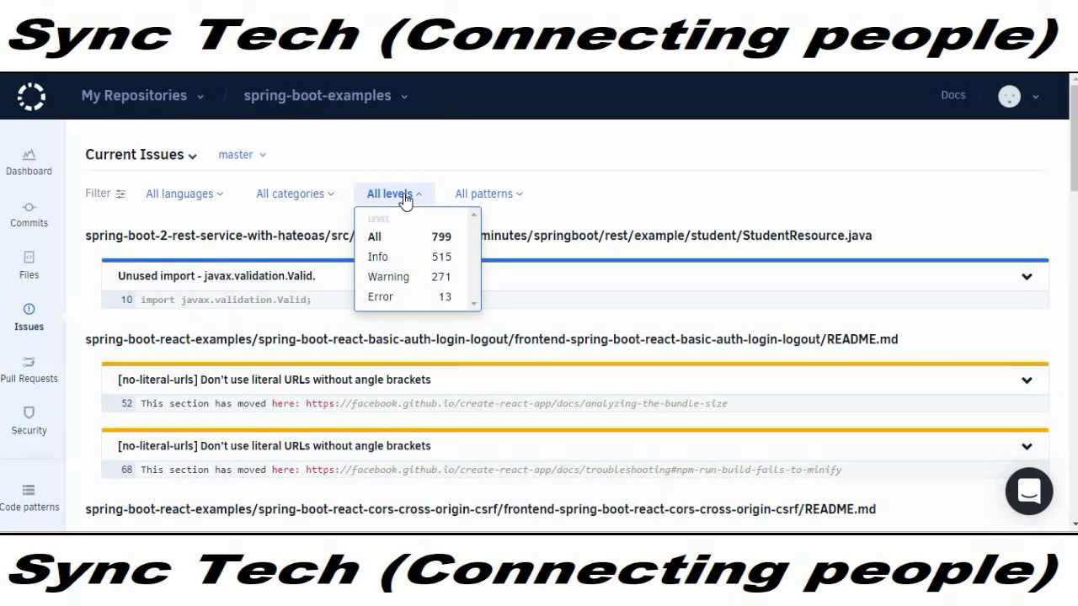
{"action": "left_click", "coordinate": [505, 199]}
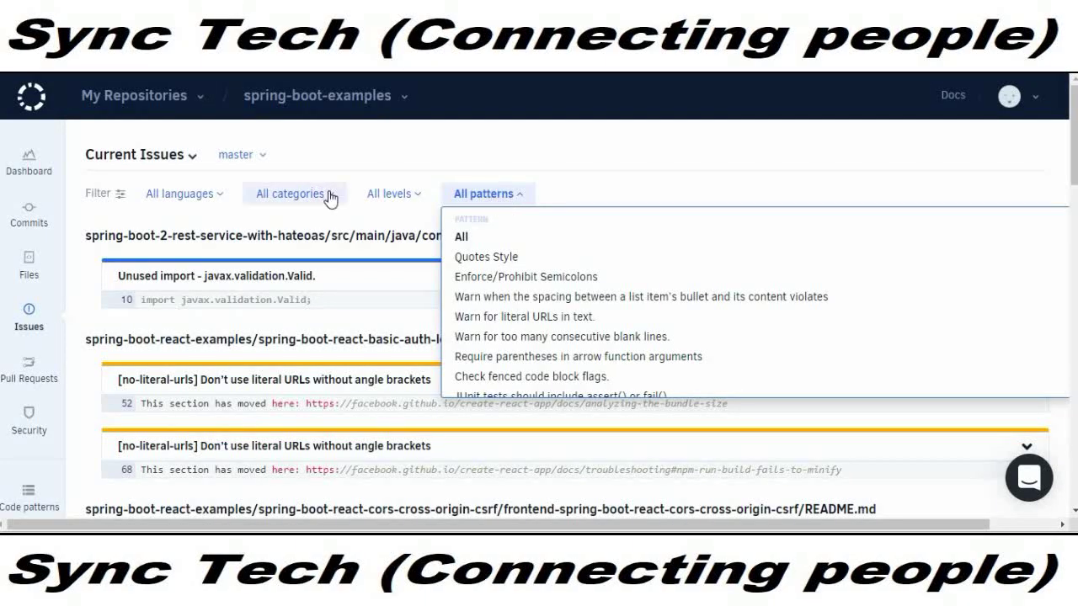
{"action": "left_click", "coordinate": [377, 193]}
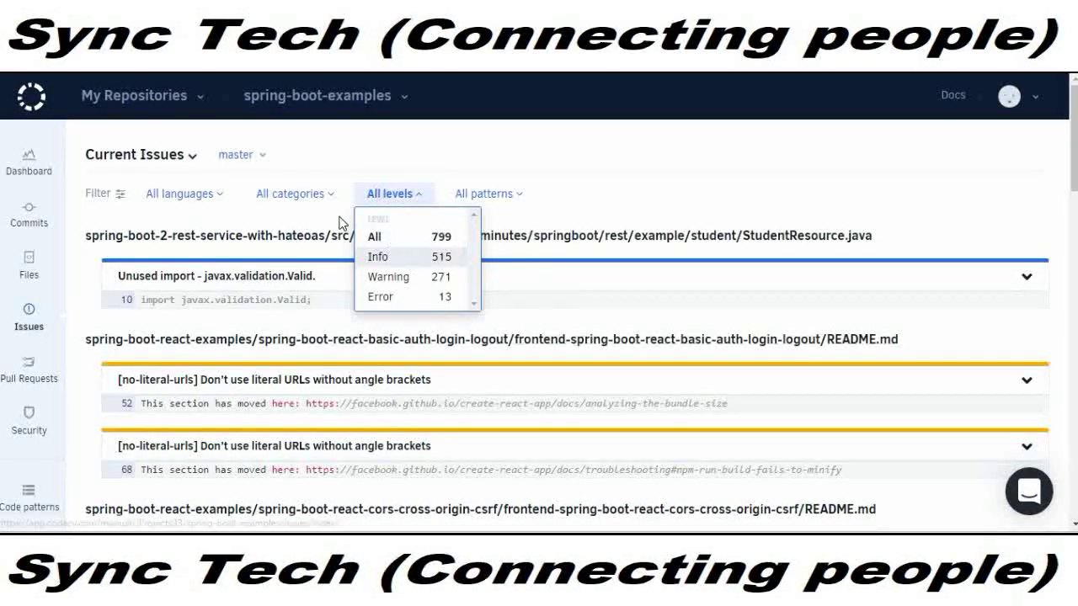
Filter the current issues to the Security category and look through the matching files.
{"action": "left_click", "coordinate": [290, 193]}
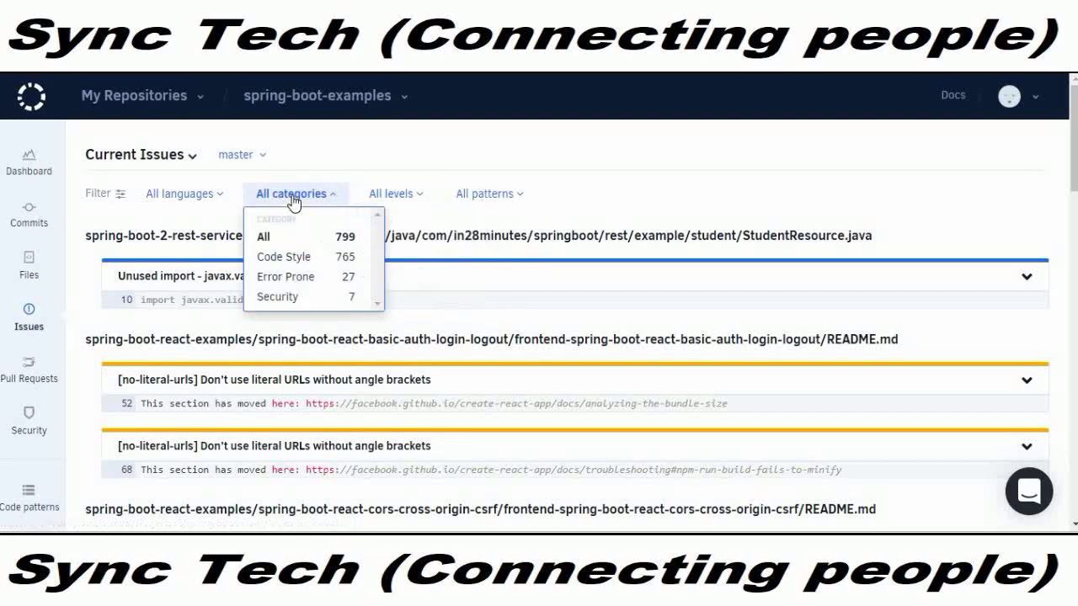
{"action": "left_click", "coordinate": [293, 297]}
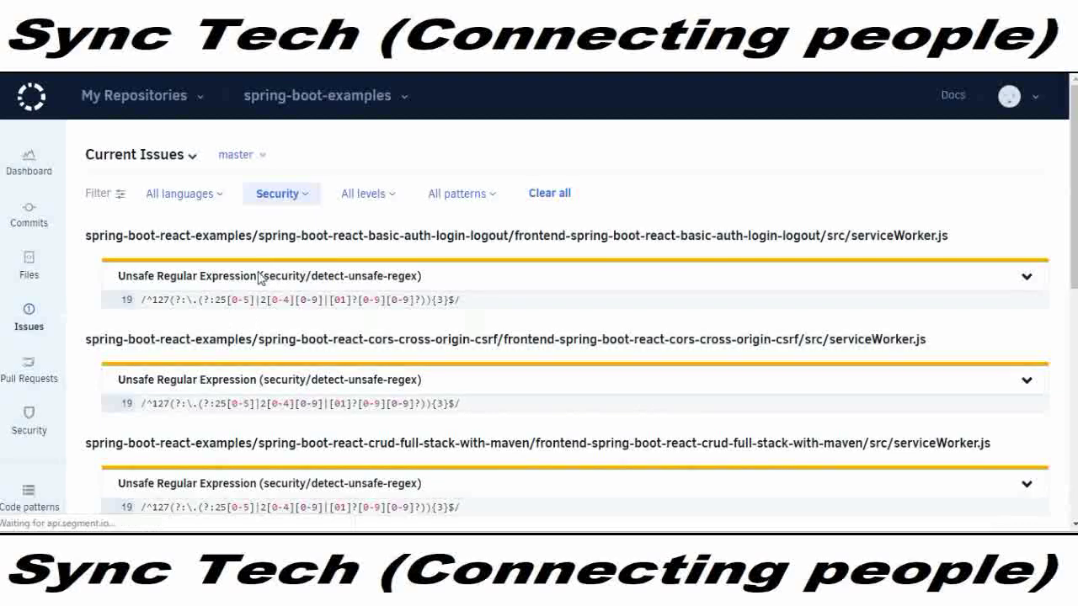
{"action": "scroll", "coordinate": [249, 432], "scroll_direction": "down", "scroll_amount": 3}
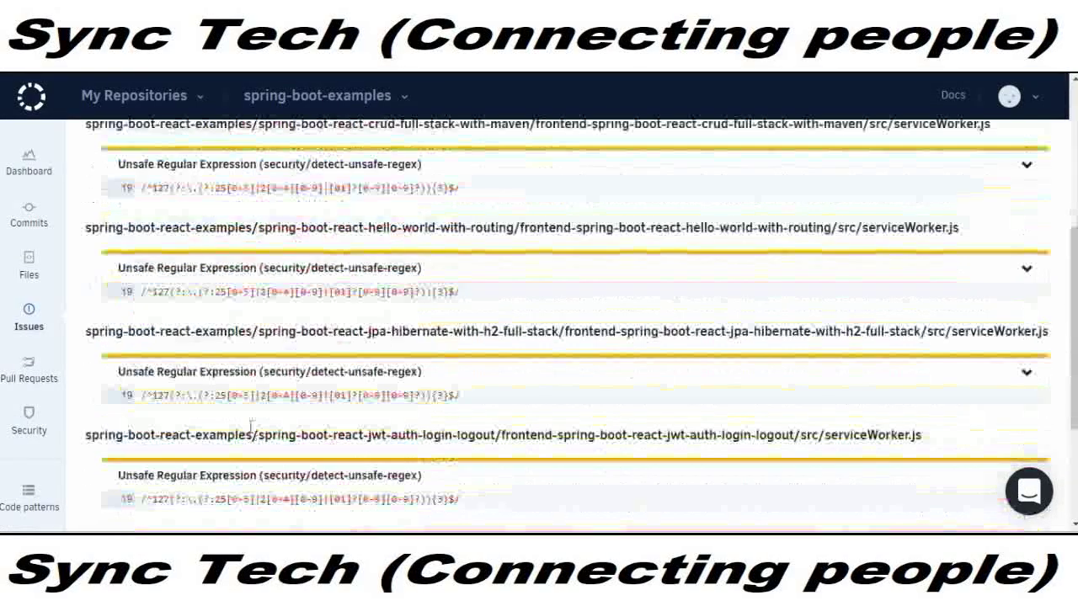
{"action": "scroll", "coordinate": [253, 430], "scroll_direction": "up", "scroll_amount": 3}
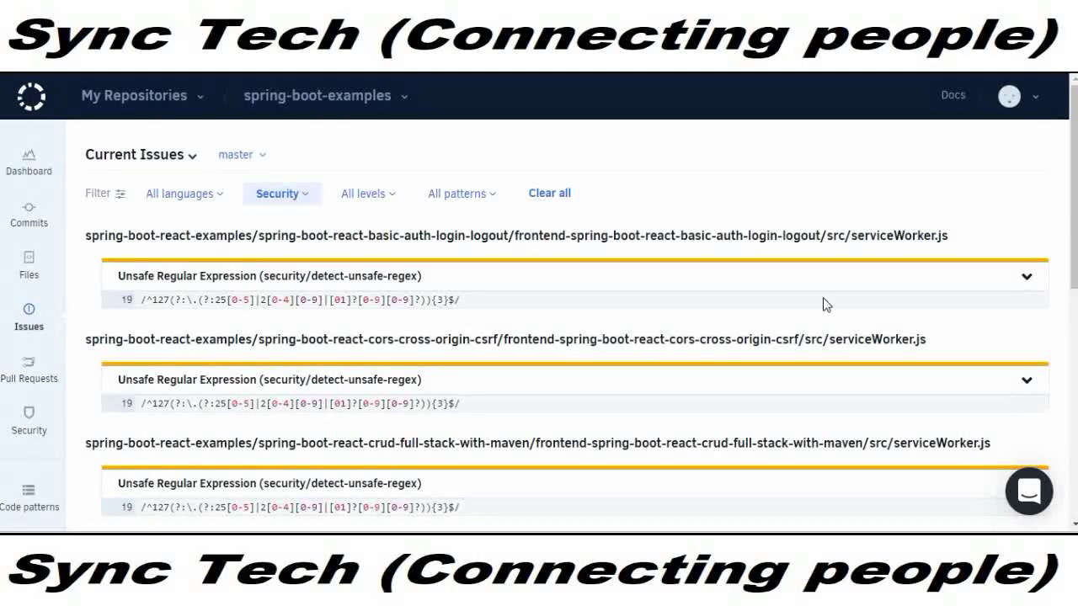
Expand the Unsafe Regular Expression issue in the basic-auth-login-logout serviceWorker.js and read its code excerpt and explanation.
{"action": "left_click", "coordinate": [1022, 283]}
{"action": "scroll", "coordinate": [291, 411], "scroll_direction": "down", "scroll_amount": 2}
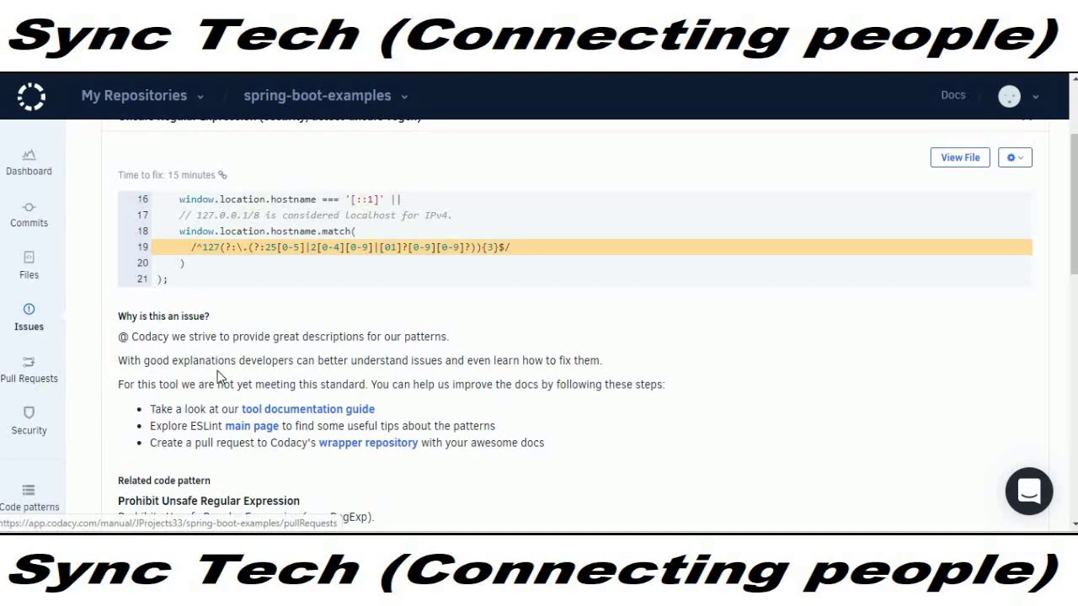
{"action": "scroll", "coordinate": [217, 370], "scroll_direction": "up", "scroll_amount": 2}
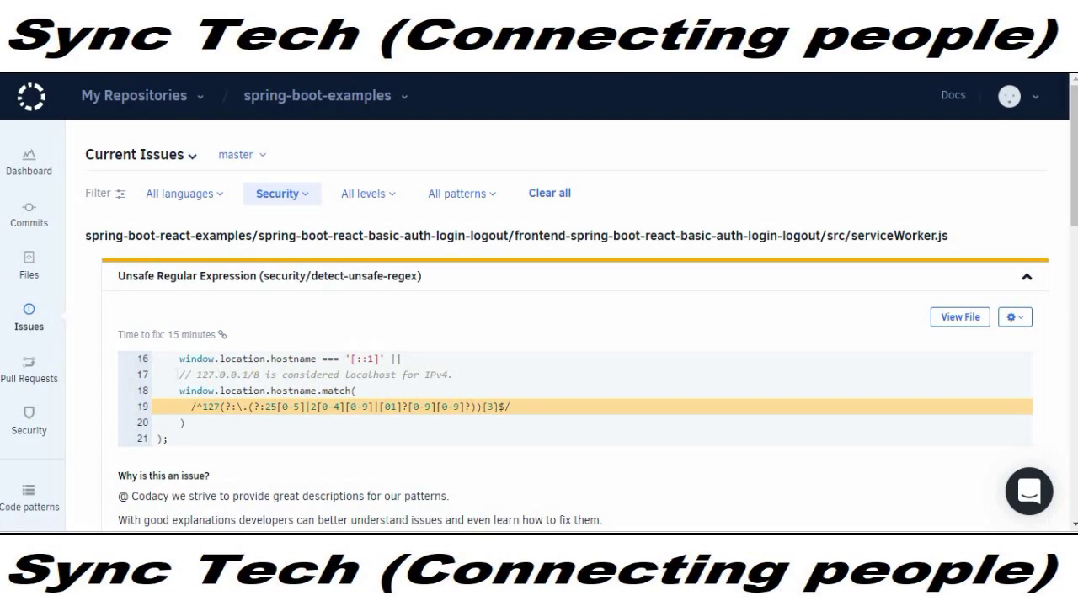
Check the open pull requests, and review the security monitor's warning categories and additional actions for master.
{"action": "left_click", "coordinate": [28, 371]}
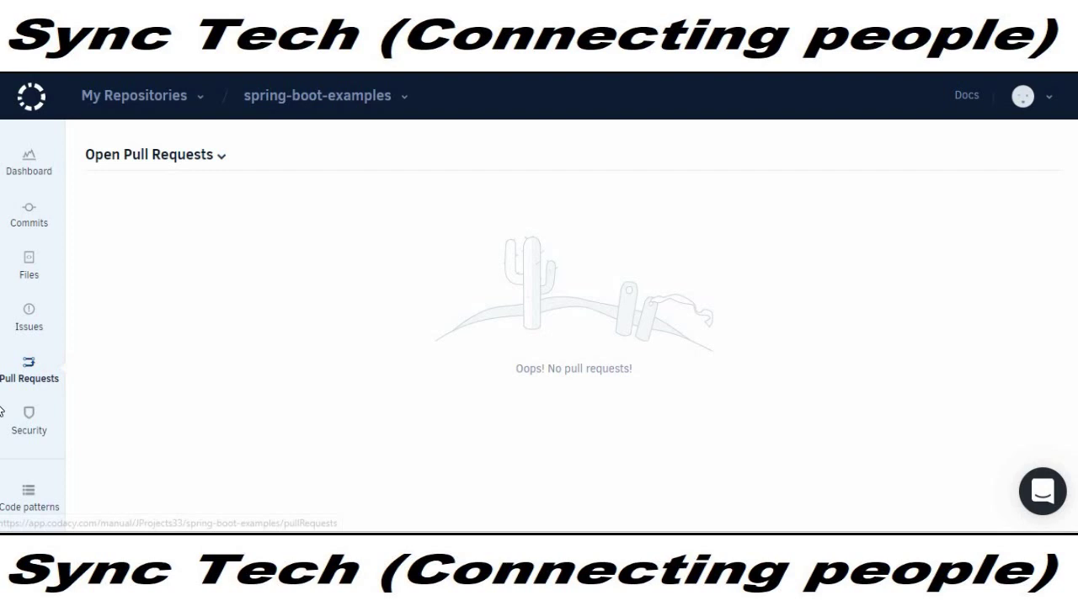
{"action": "left_click", "coordinate": [36, 425]}
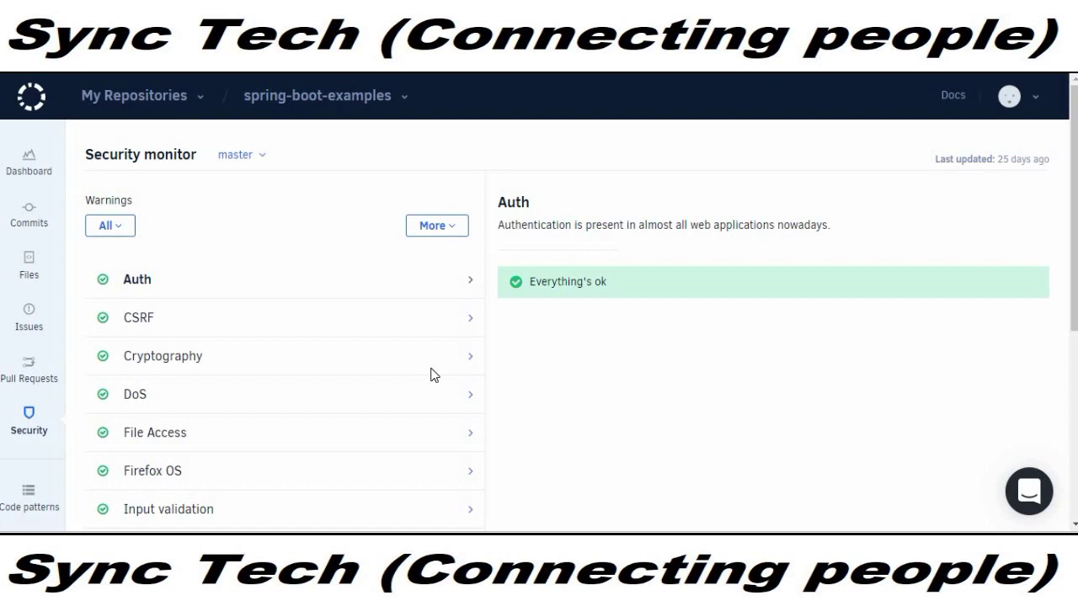
{"action": "scroll", "coordinate": [280, 256], "scroll_direction": "down", "scroll_amount": 2}
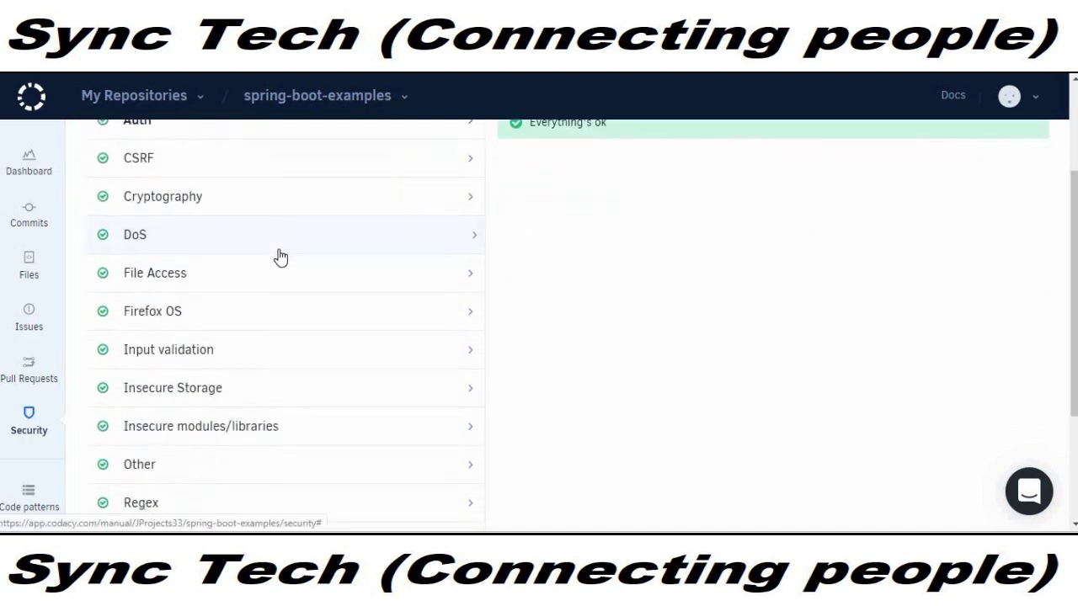
{"action": "scroll", "coordinate": [279, 257], "scroll_direction": "up", "scroll_amount": 2}
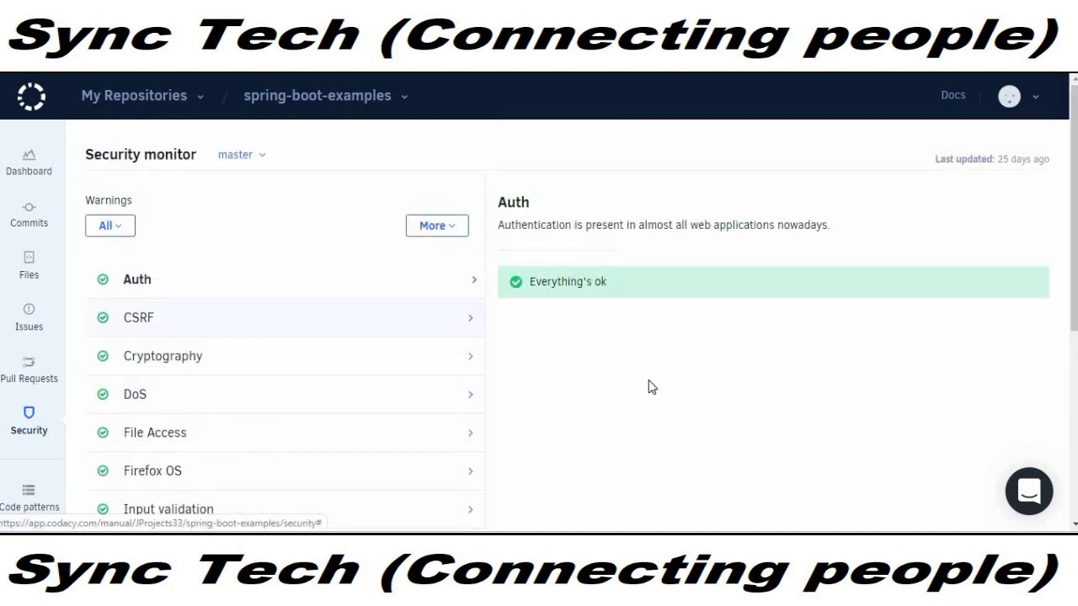
{"action": "left_click", "coordinate": [450, 233]}
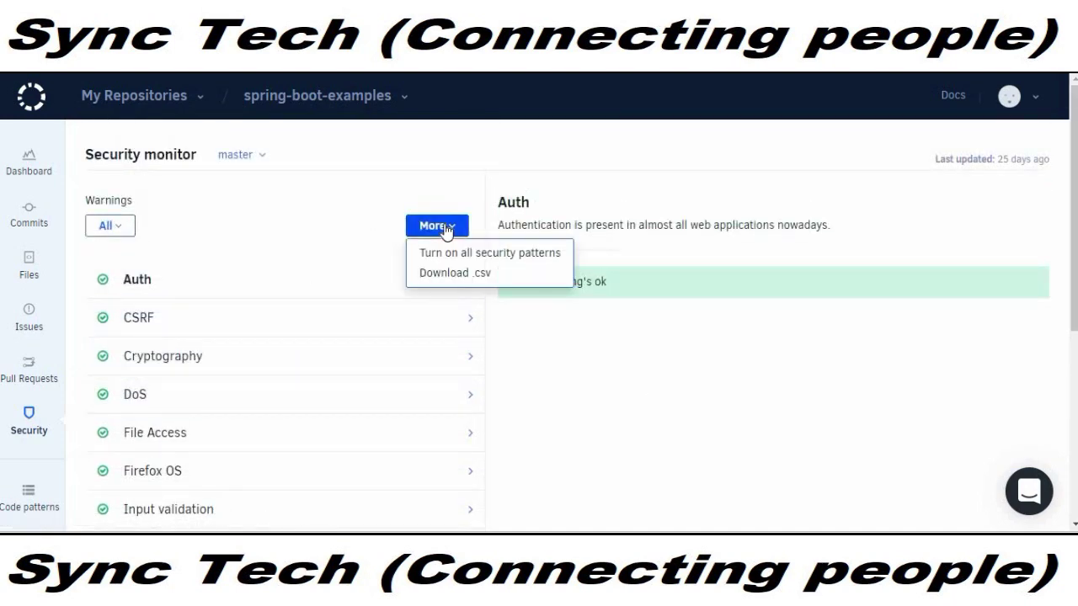
{"action": "scroll", "coordinate": [332, 371], "scroll_direction": "down", "scroll_amount": 2}
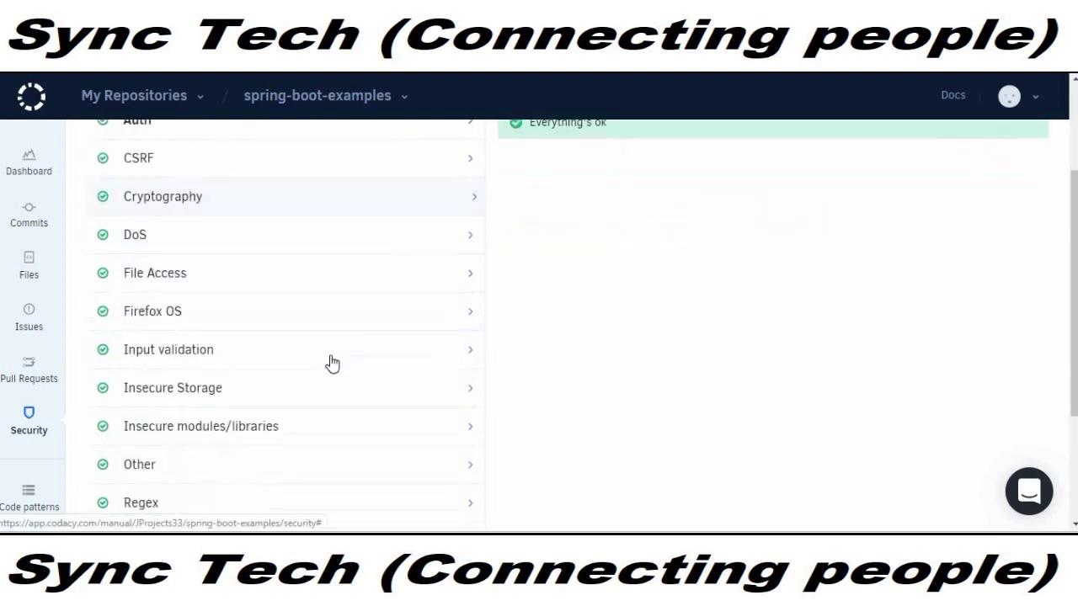
{"action": "scroll", "coordinate": [261, 270], "scroll_direction": "up", "scroll_amount": 1}
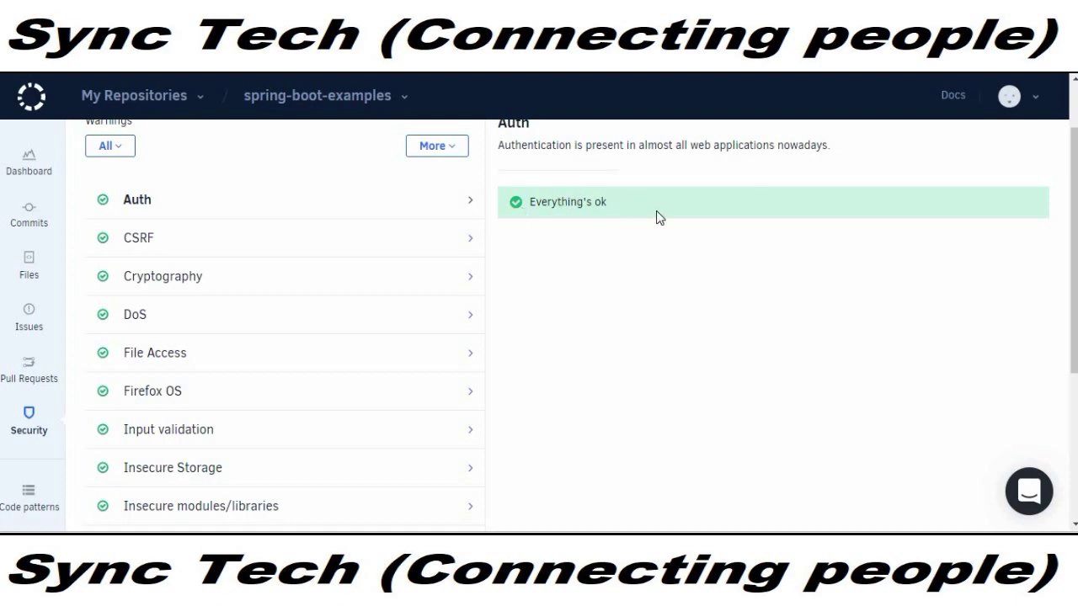
Inspect the CSRF and Other categories in the security monitor and look through the full category list down to XSS.
{"action": "left_click", "coordinate": [226, 243]}
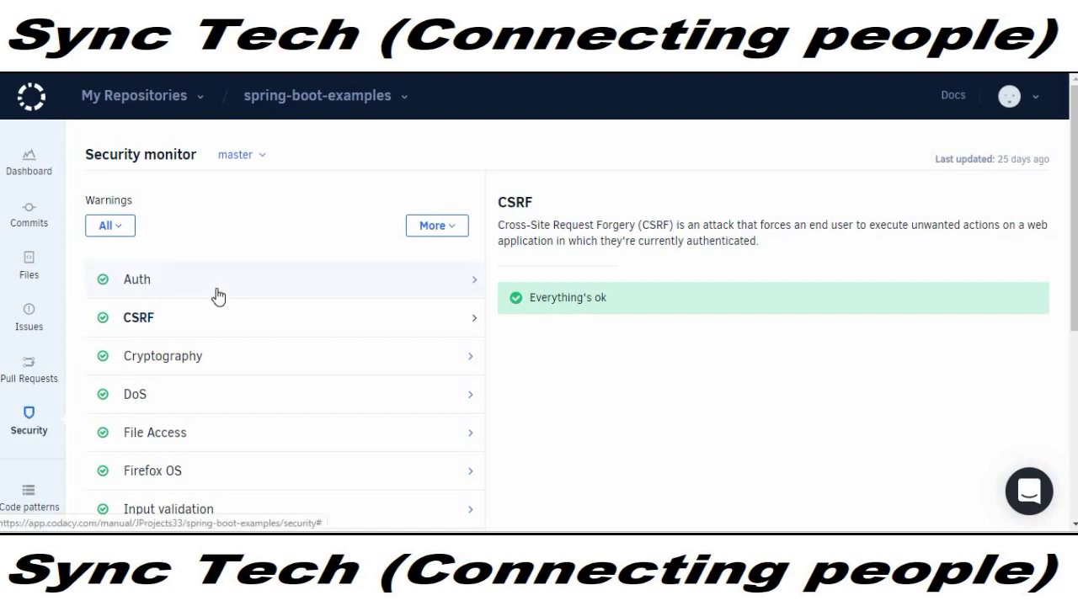
{"action": "scroll", "coordinate": [240, 308], "scroll_direction": "down", "scroll_amount": 1}
{"action": "scroll", "coordinate": [235, 286], "scroll_direction": "down", "scroll_amount": 1}
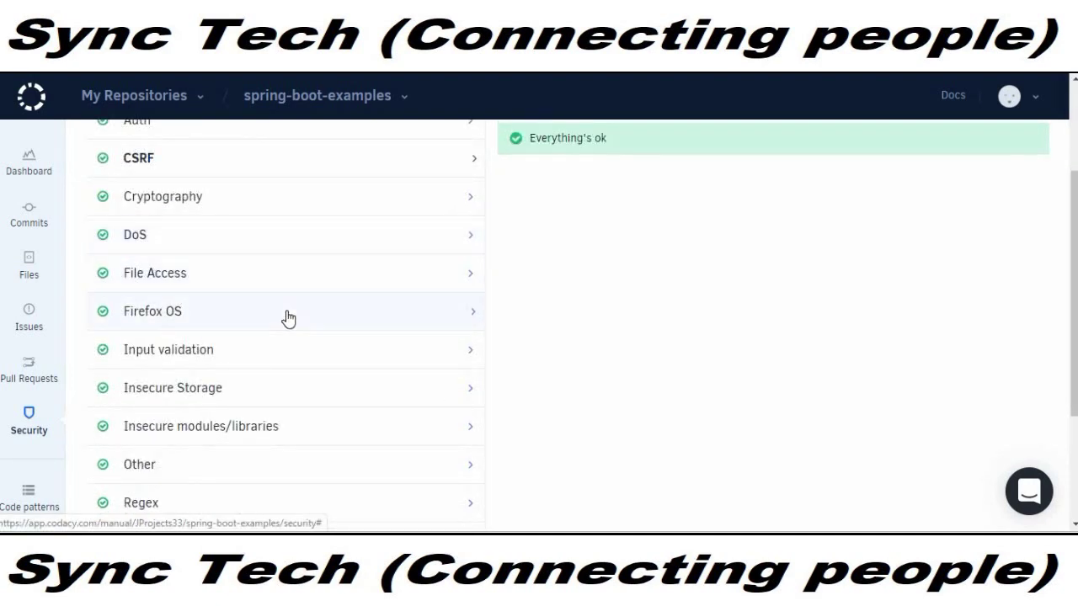
{"action": "scroll", "coordinate": [286, 318], "scroll_direction": "up", "scroll_amount": 1}
{"action": "scroll", "coordinate": [286, 317], "scroll_direction": "up", "scroll_amount": 2}
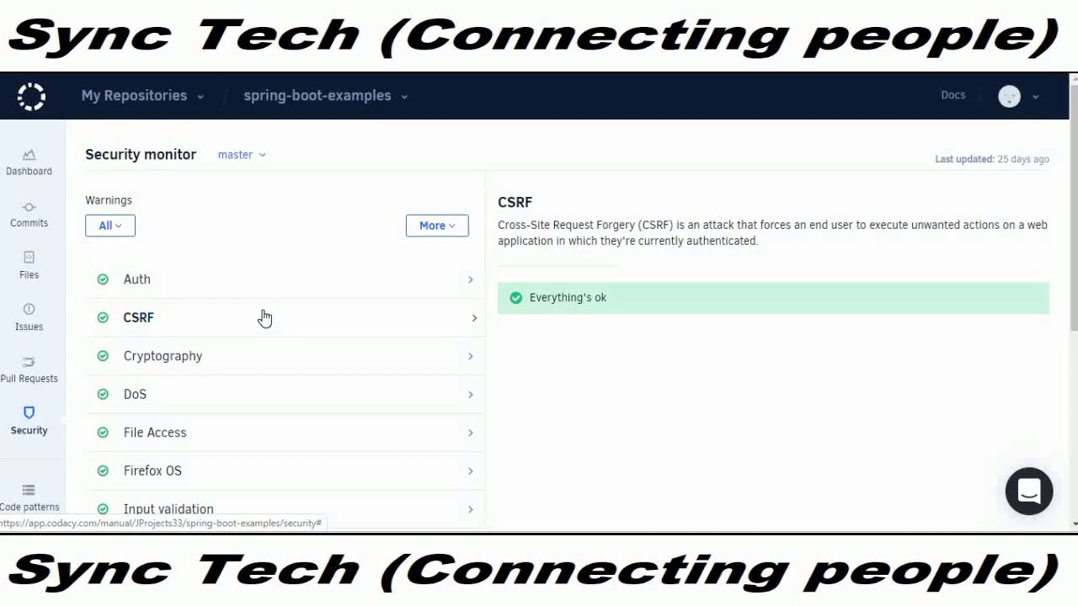
{"action": "scroll", "coordinate": [243, 277], "scroll_direction": "down", "scroll_amount": 2}
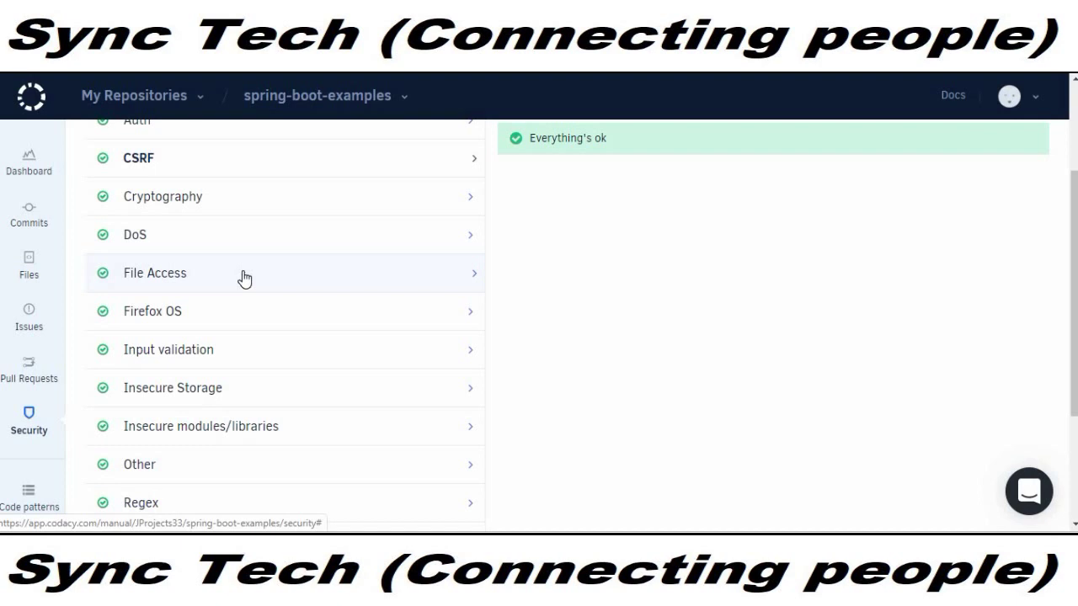
{"action": "scroll", "coordinate": [269, 313], "scroll_direction": "down", "scroll_amount": 1}
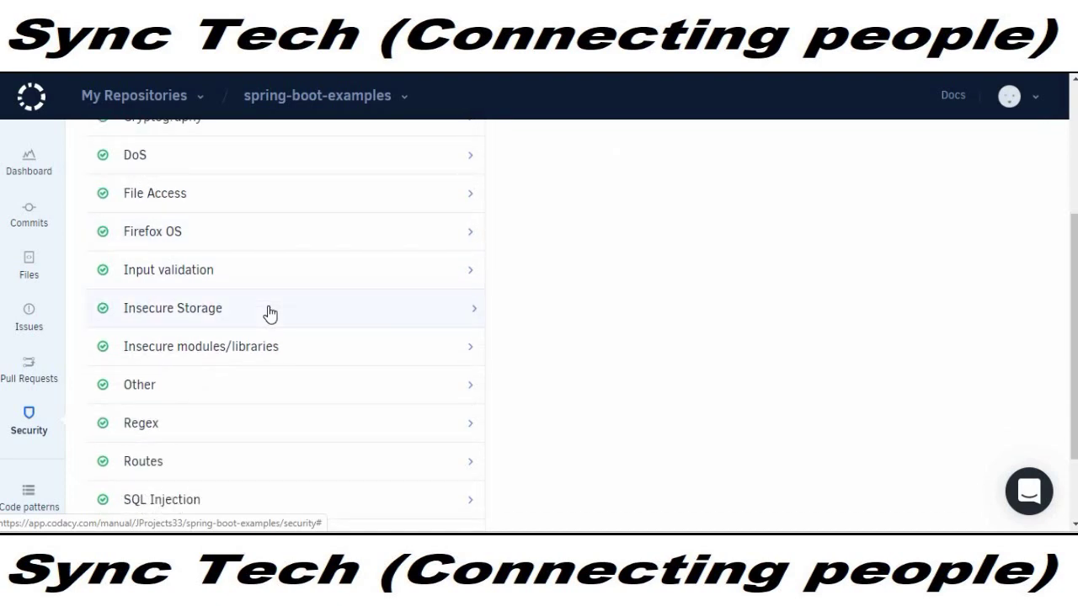
{"action": "scroll", "coordinate": [302, 337], "scroll_direction": "down", "scroll_amount": 1}
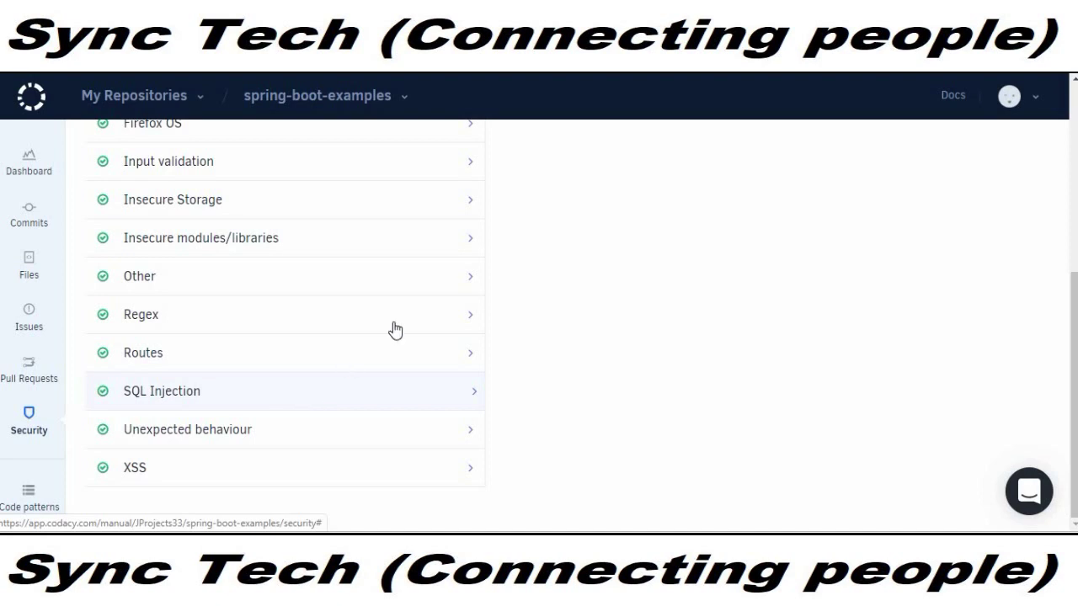
{"action": "left_click", "coordinate": [463, 279]}
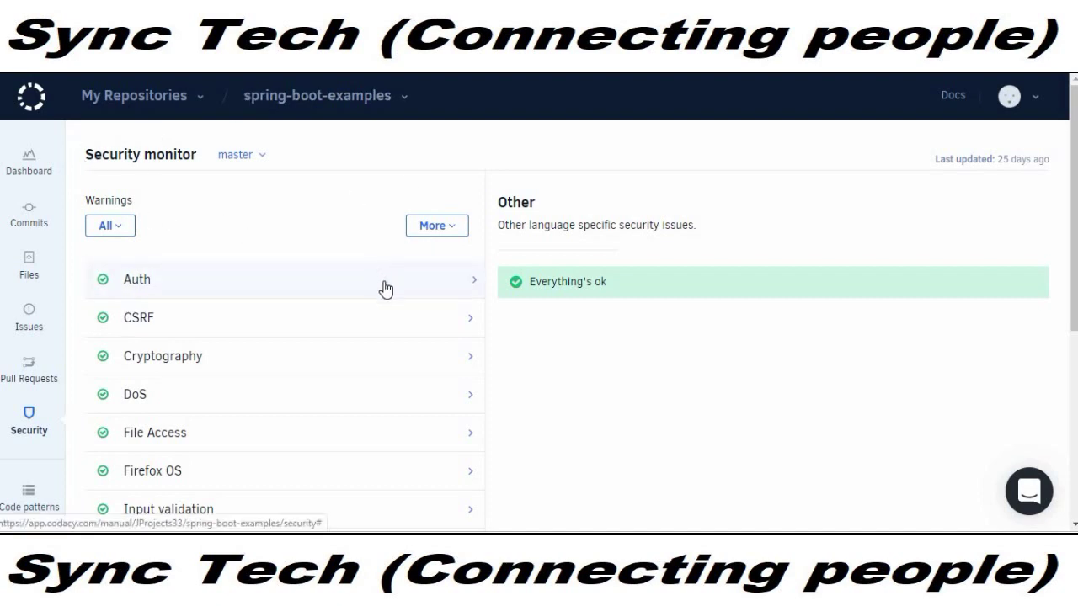
{"action": "scroll", "coordinate": [115, 320], "scroll_direction": "down", "scroll_amount": 4}
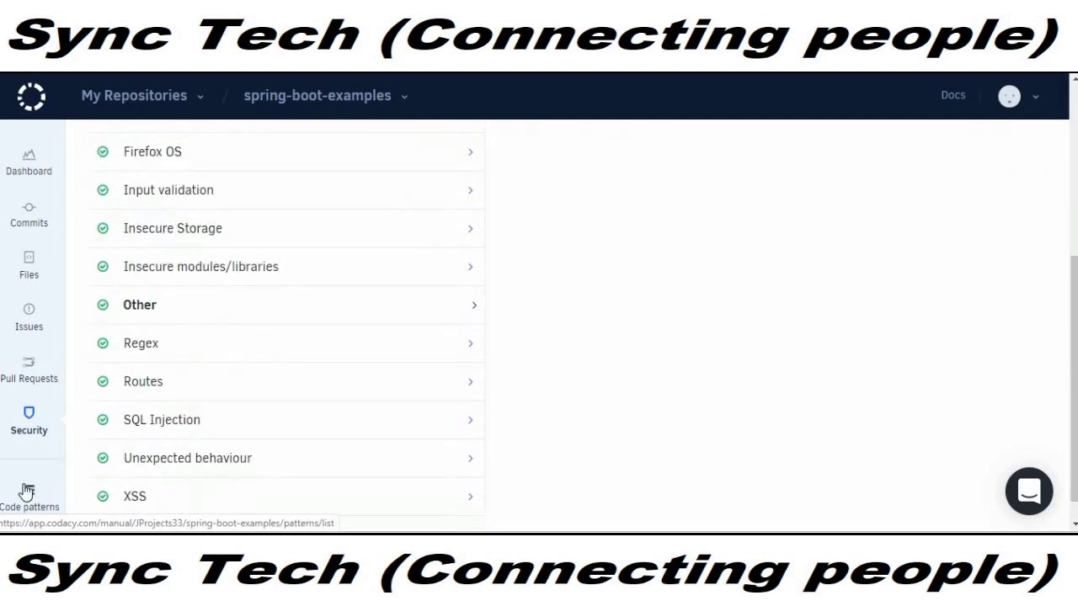
Open the repository's code patterns and review the CSSLint rules configuration and the start of its pattern list.
{"action": "left_click", "coordinate": [28, 495]}
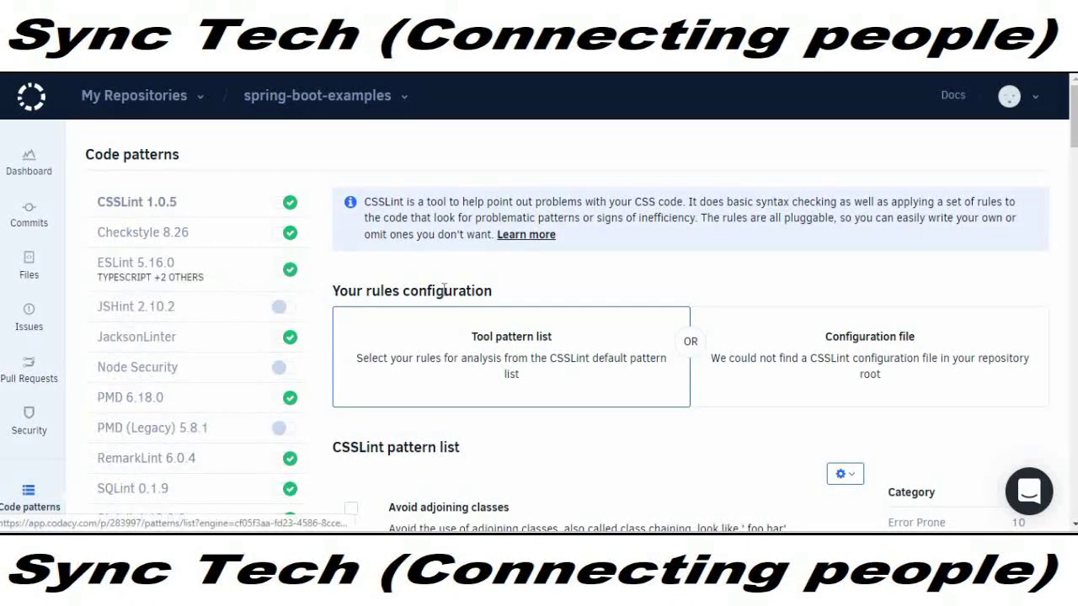
{"action": "scroll", "coordinate": [444, 290], "scroll_direction": "down", "scroll_amount": 1}
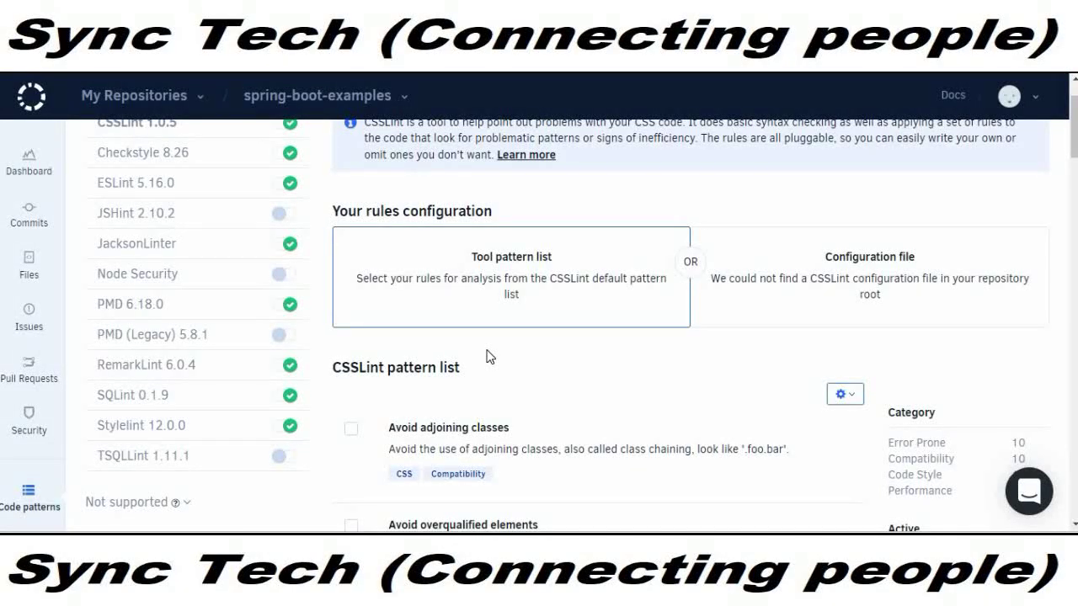
{"action": "scroll", "coordinate": [149, 368], "scroll_direction": "down", "scroll_amount": 5}
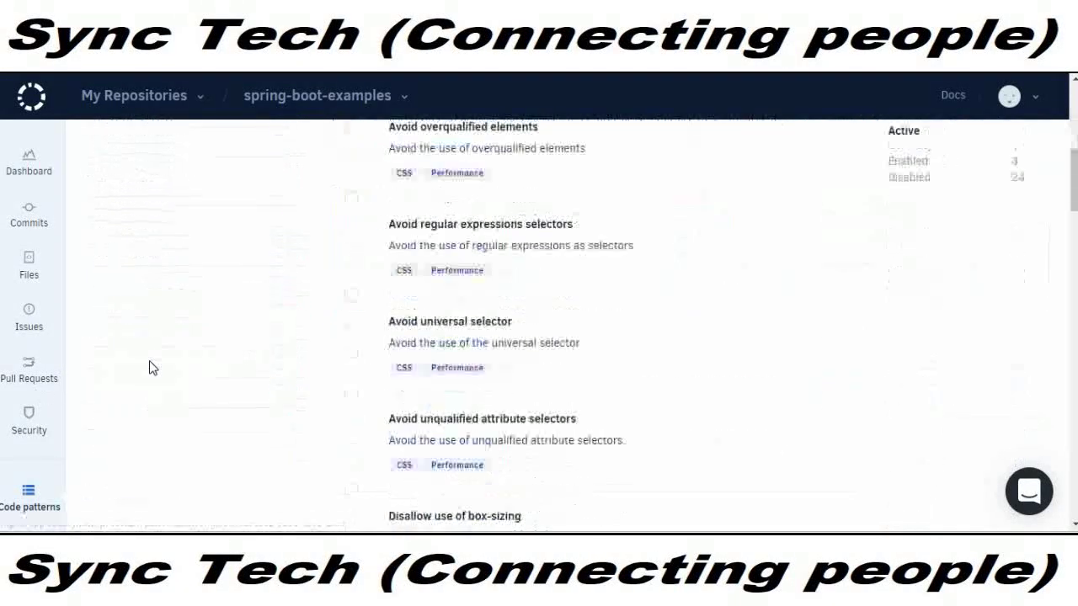
Expand the unsupported tools, check the explanation for them, and look through the list from Ameba down to tailor.
{"action": "scroll", "coordinate": [150, 368], "scroll_direction": "up", "scroll_amount": 5}
{"action": "mouse_move", "coordinate": [176, 346]}
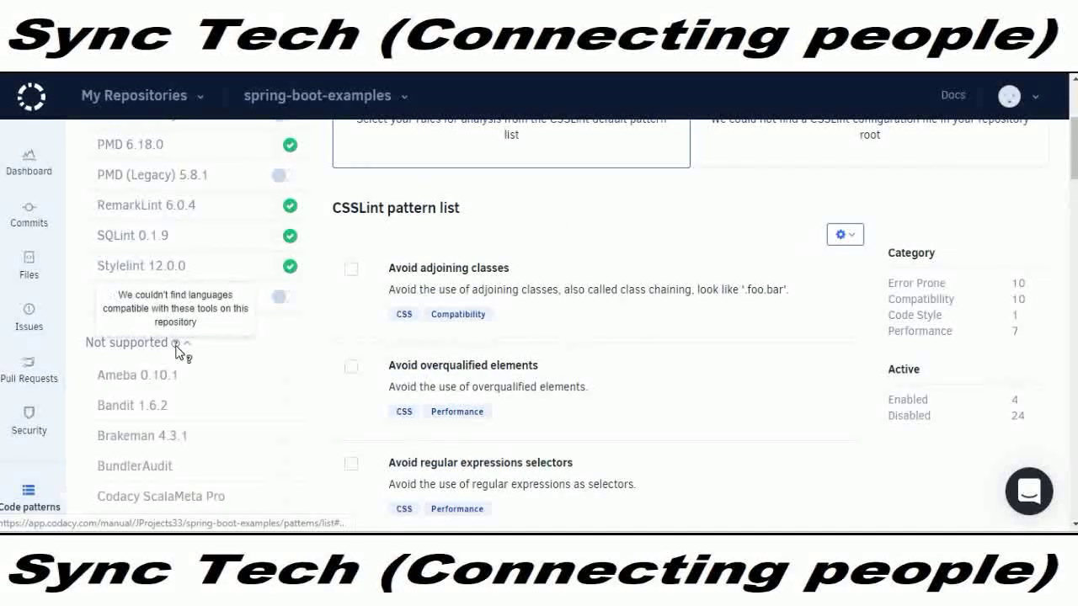
{"action": "scroll", "coordinate": [224, 378], "scroll_direction": "down", "scroll_amount": 2}
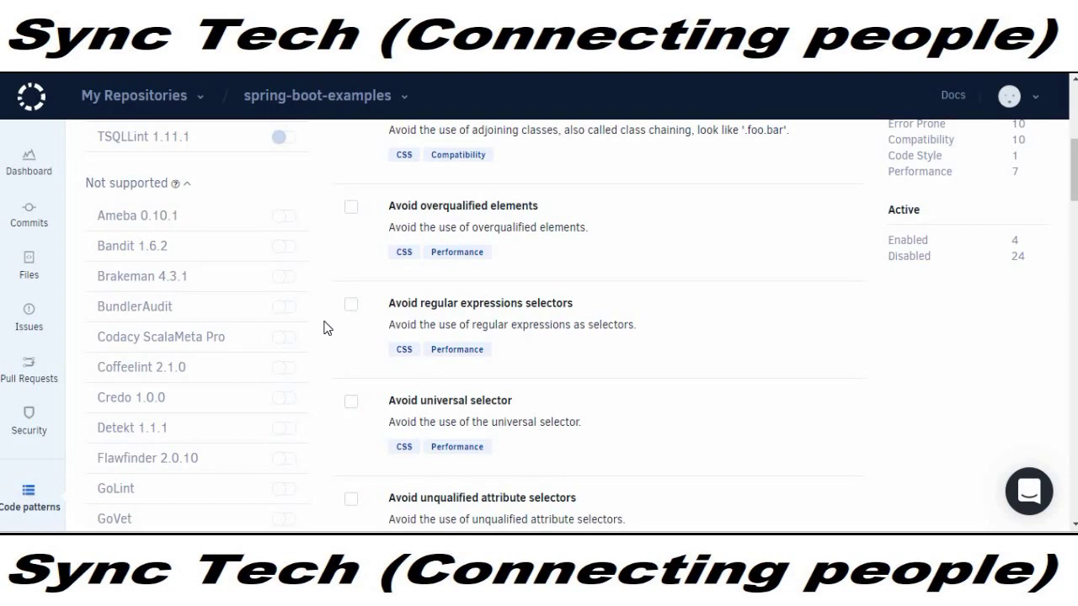
{"action": "scroll", "coordinate": [151, 390], "scroll_direction": "down", "scroll_amount": 2}
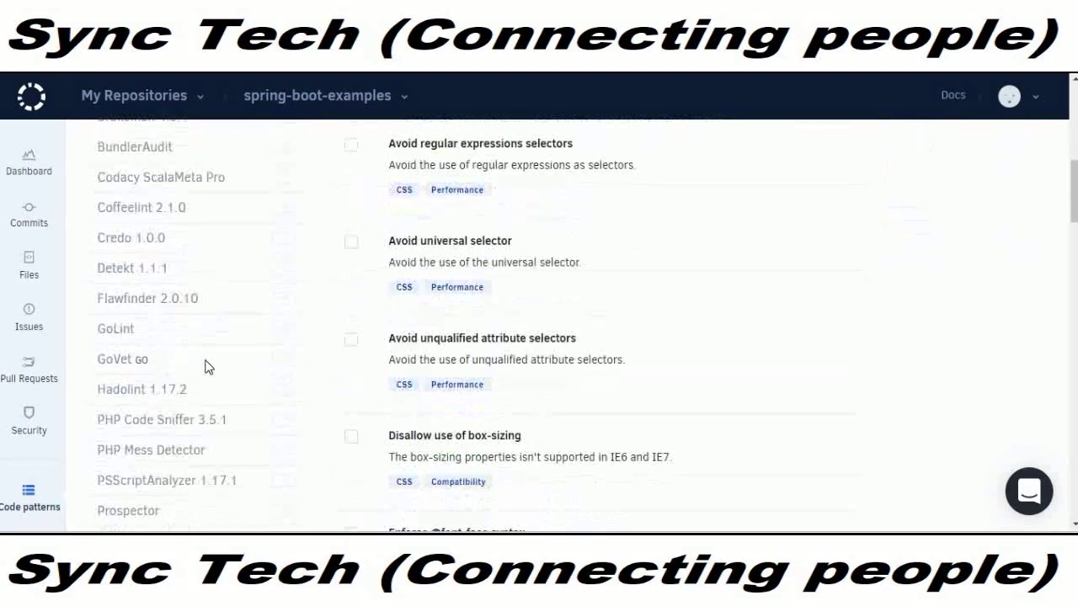
{"action": "scroll", "coordinate": [208, 367], "scroll_direction": "down", "scroll_amount": 2}
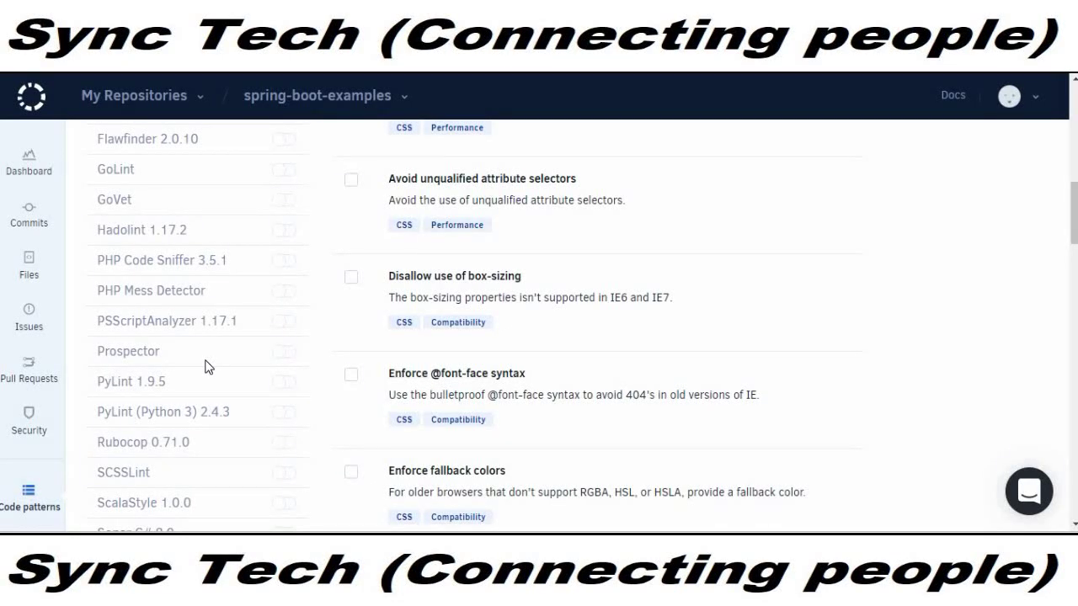
{"action": "scroll", "coordinate": [209, 368], "scroll_direction": "down", "scroll_amount": 3}
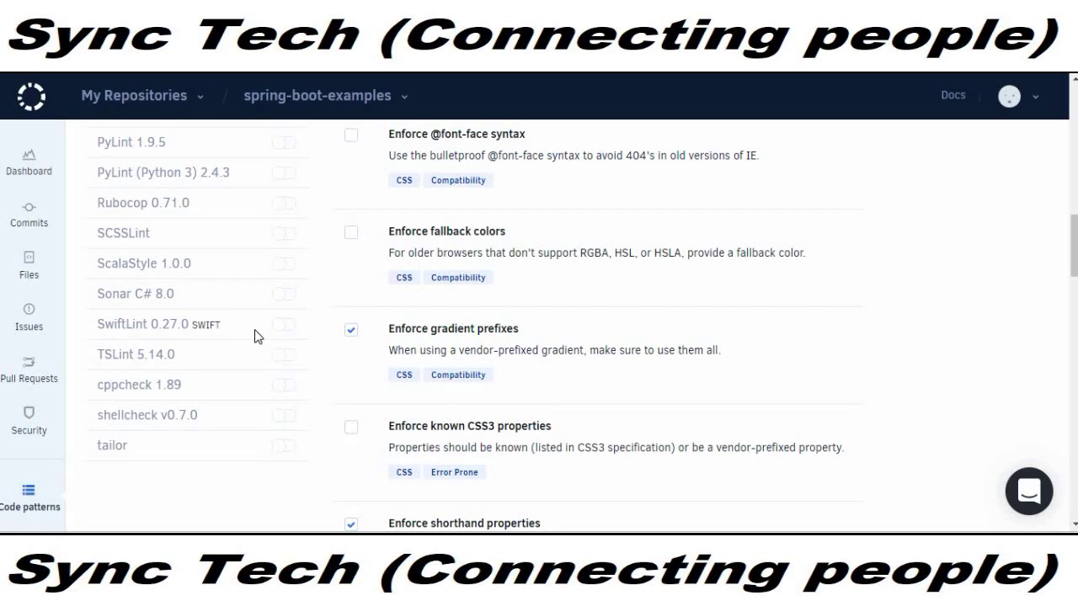
Look over the first CSSLint patterns again and open the Checkstyle 8.26 rules configuration.
{"action": "scroll", "coordinate": [255, 335], "scroll_direction": "up", "scroll_amount": 15}
{"action": "scroll", "coordinate": [256, 334], "scroll_direction": "up", "scroll_amount": 4}
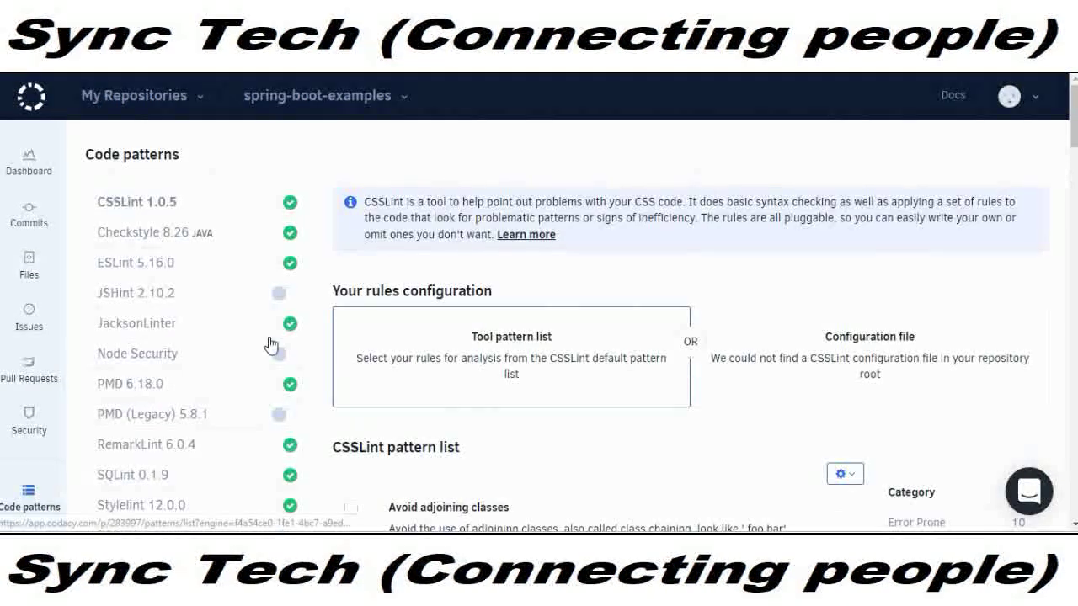
{"action": "scroll", "coordinate": [560, 409], "scroll_direction": "down", "scroll_amount": 3}
{"action": "scroll", "coordinate": [561, 408], "scroll_direction": "down", "scroll_amount": 1}
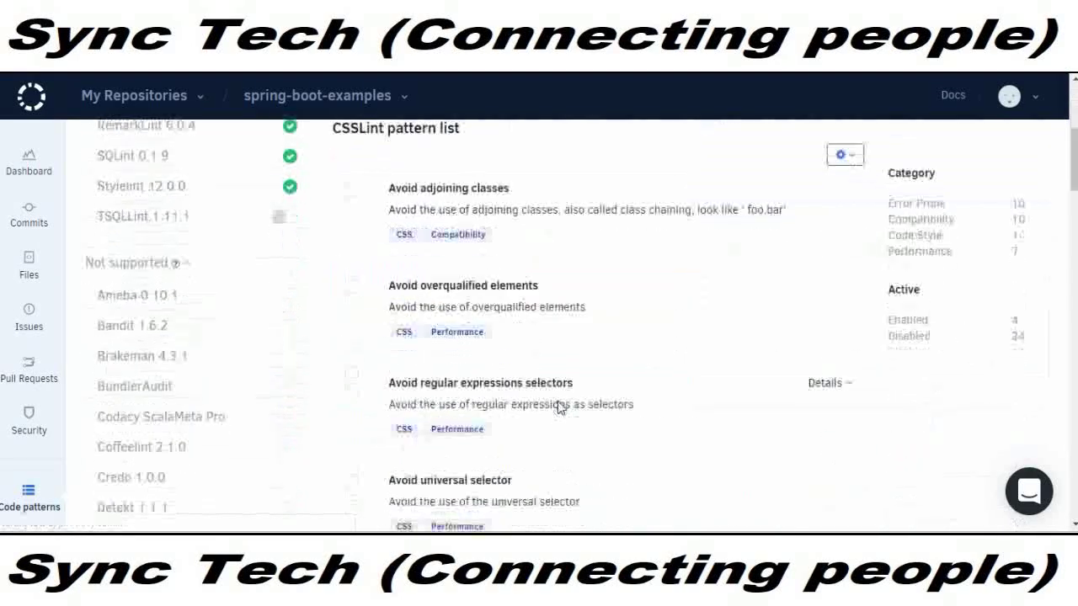
{"action": "key", "text": "alt+Left"}
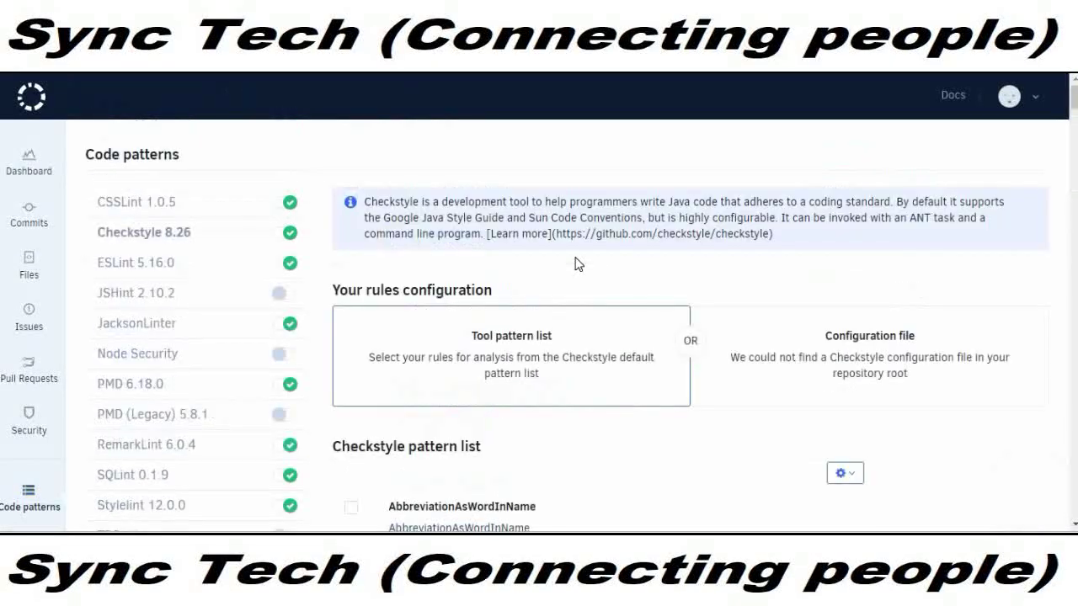